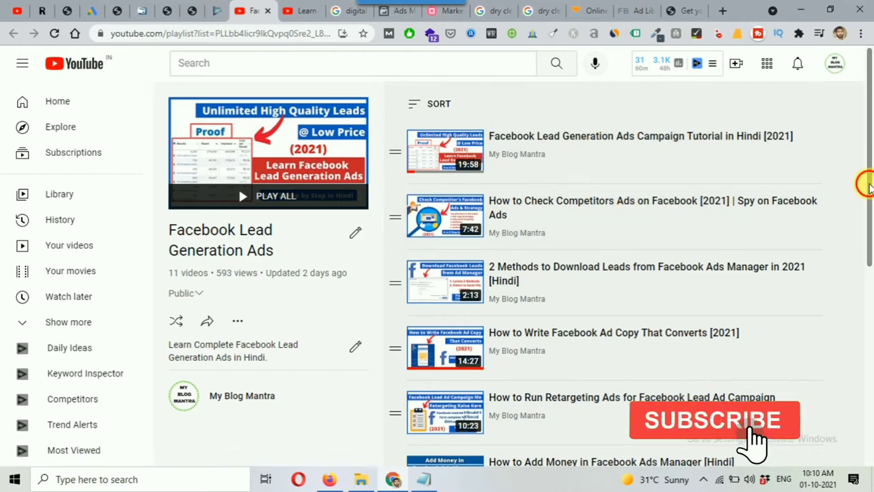
Look through the videos in the Facebook Lead Generation Ads playlist and the Learn Facebook Ads in Hindi playlist
{"action": "left_click_drag", "start_coordinate": [869, 184], "coordinate": [867, 350]}
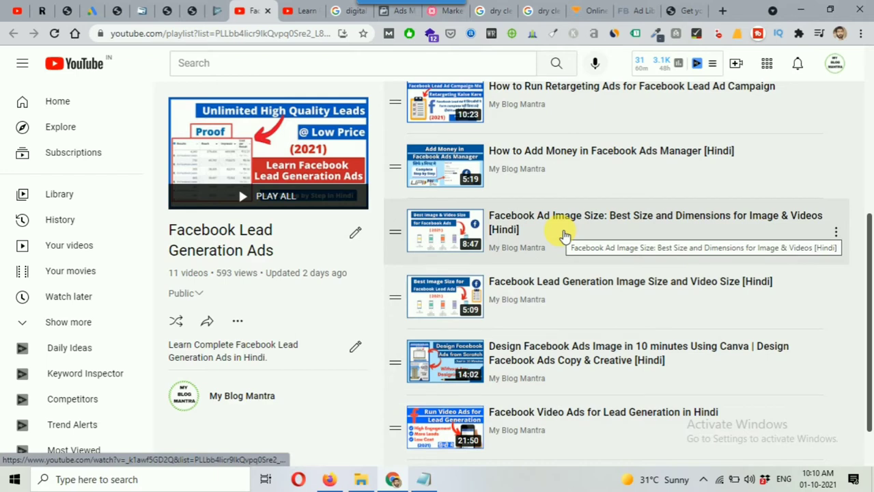
{"action": "left_click_drag", "start_coordinate": [867, 263], "coordinate": [867, 295]}
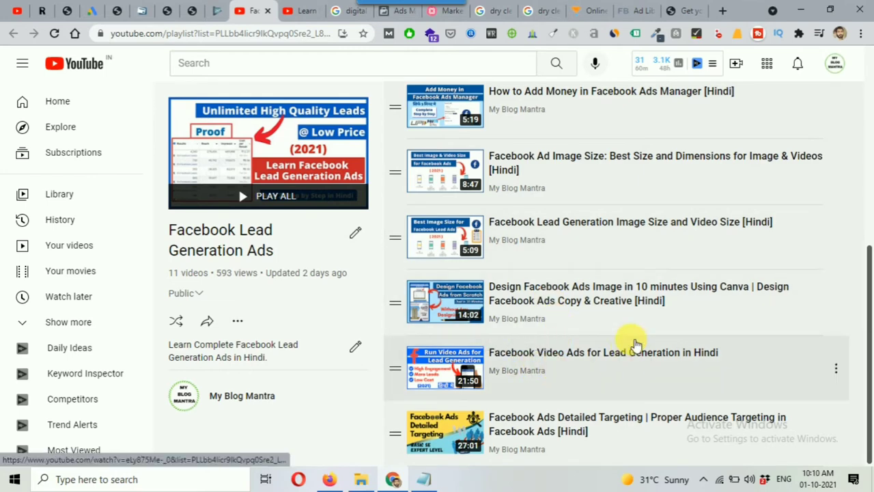
{"action": "left_click", "coordinate": [295, 15]}
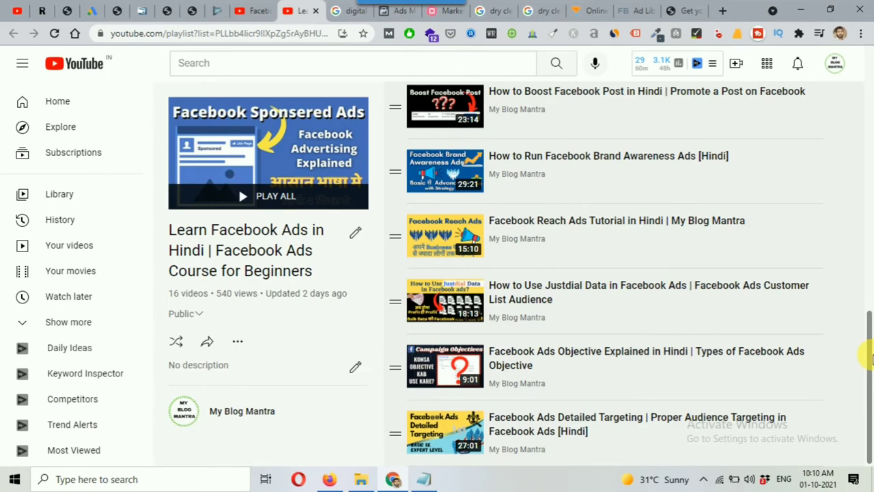
{"action": "left_click_drag", "start_coordinate": [872, 358], "coordinate": [869, 380]}
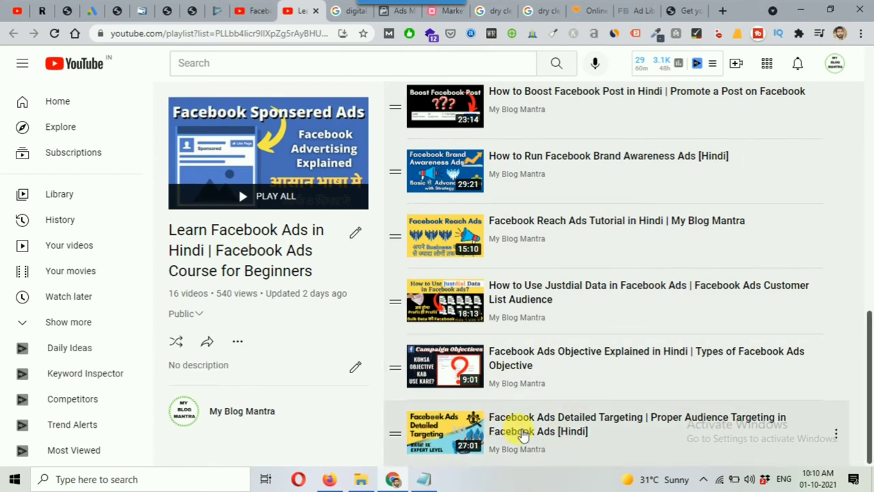
{"action": "left_click_drag", "start_coordinate": [868, 391], "coordinate": [867, 334]}
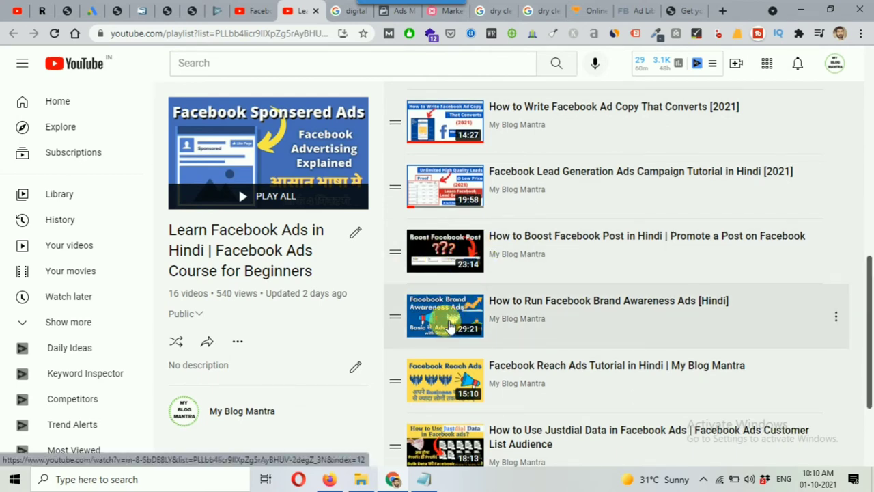
{"action": "scroll", "coordinate": [450, 327], "scroll_direction": "down", "scroll_amount": 1}
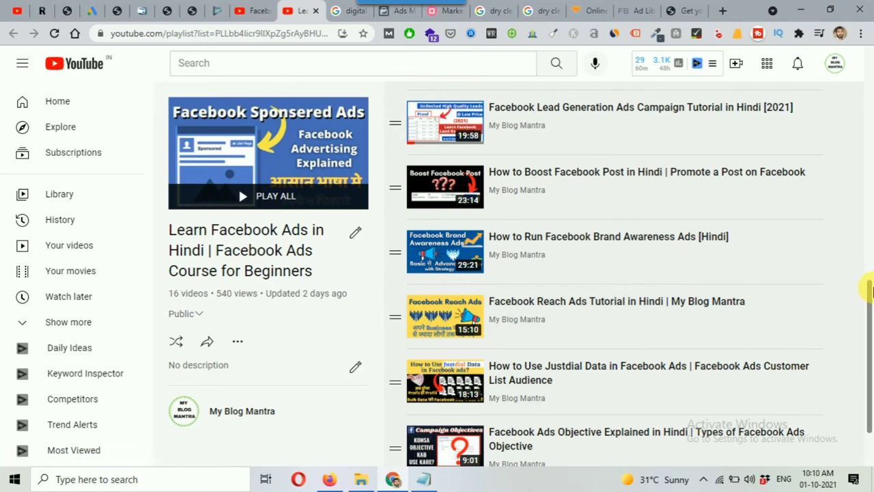
{"action": "left_click_drag", "start_coordinate": [870, 314], "coordinate": [871, 345]}
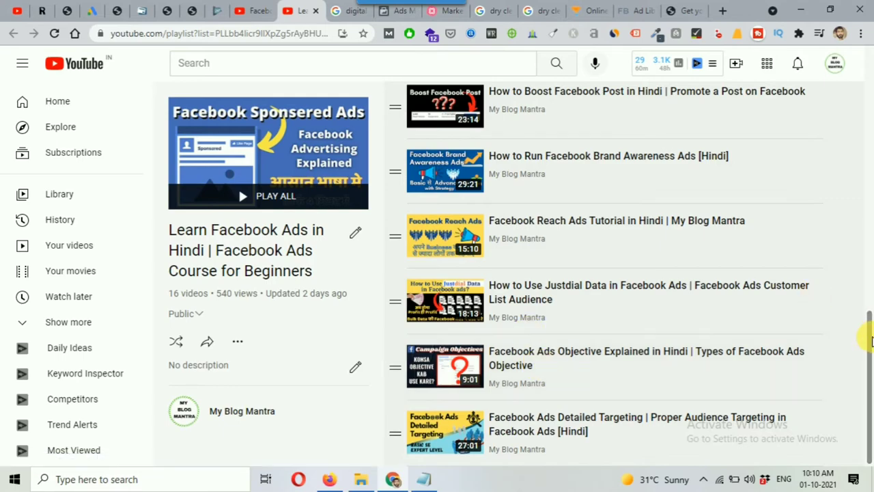
{"action": "left_click_drag", "start_coordinate": [868, 321], "coordinate": [870, 74]}
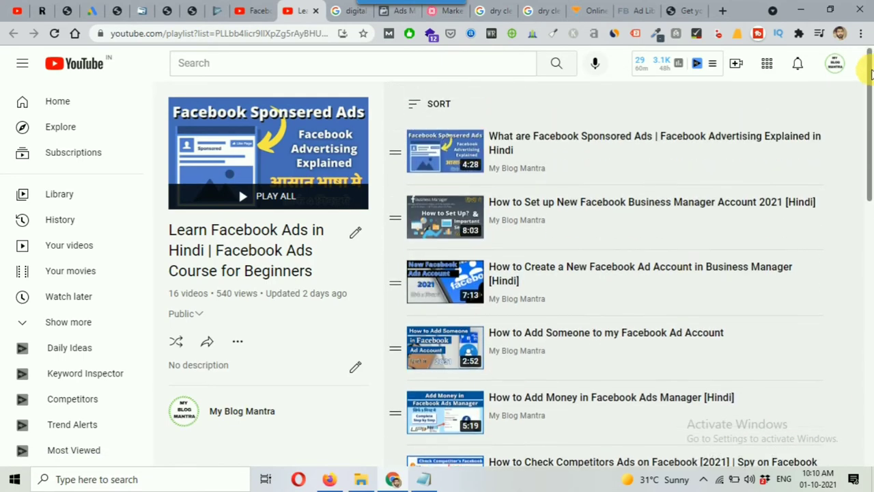
Switch to Facebook Ads Manager and start a new campaign with the Brand awareness objective
{"action": "left_click", "coordinate": [386, 13]}
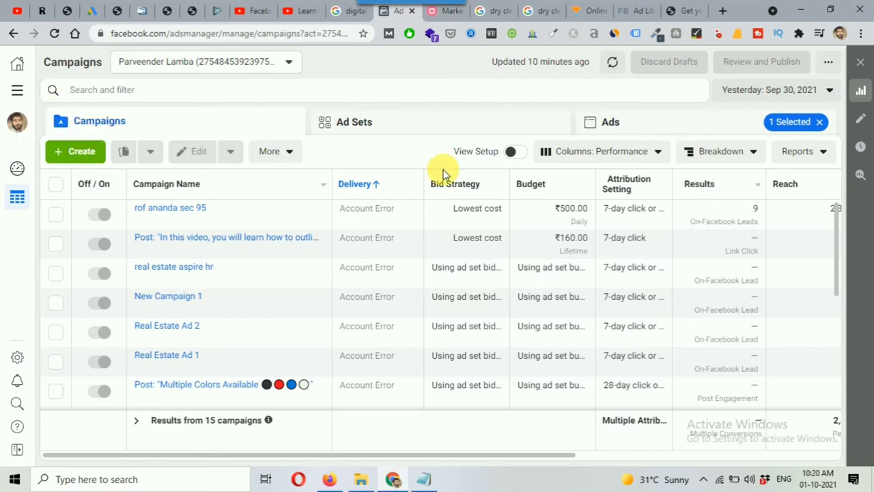
{"action": "left_click", "coordinate": [82, 153]}
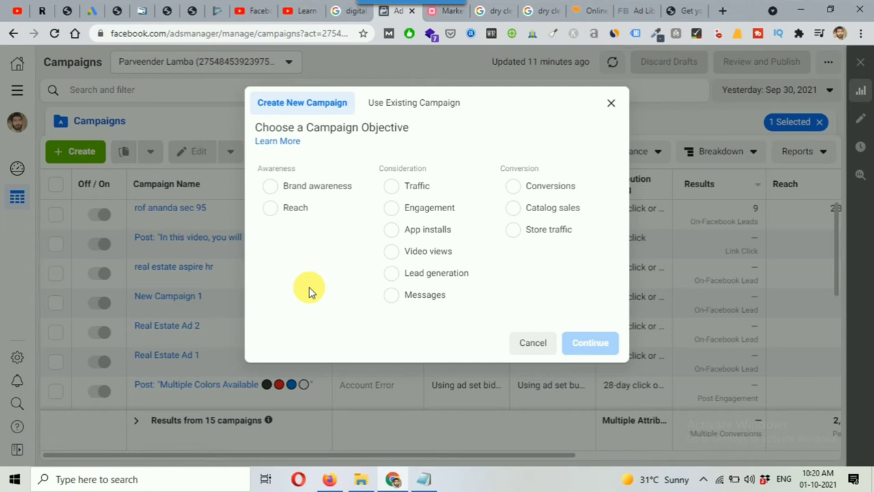
{"action": "left_click", "coordinate": [311, 191]}
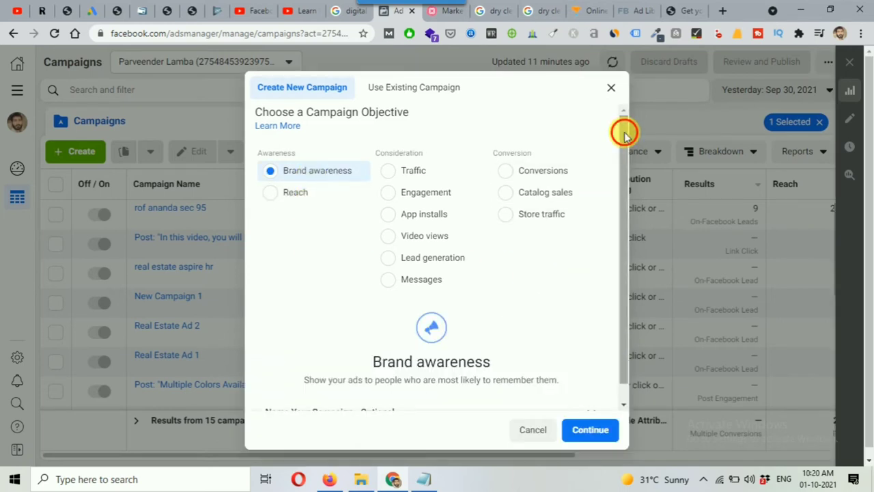
Expand the optional naming section for campaign, ad set and ad, and create the draft campaign without entering names
{"action": "left_click_drag", "start_coordinate": [624, 135], "coordinate": [624, 189]}
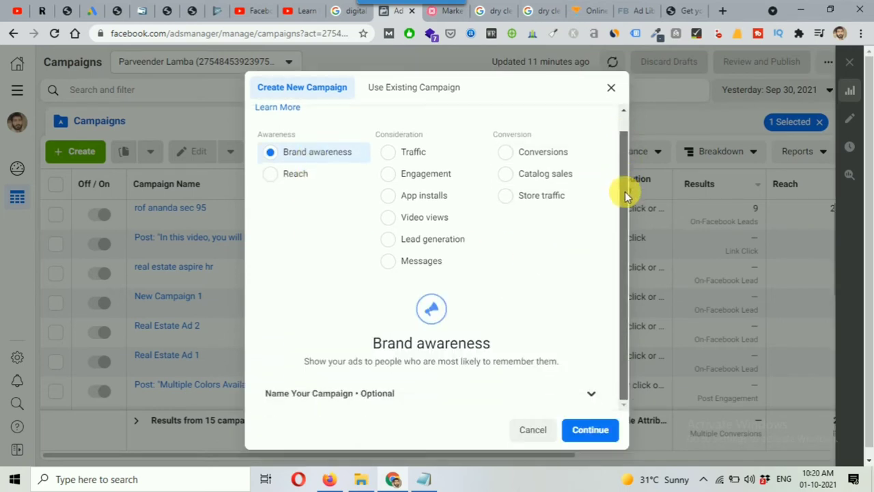
{"action": "left_click", "coordinate": [593, 396]}
{"action": "scroll", "coordinate": [512, 318], "scroll_direction": "down", "scroll_amount": 3}
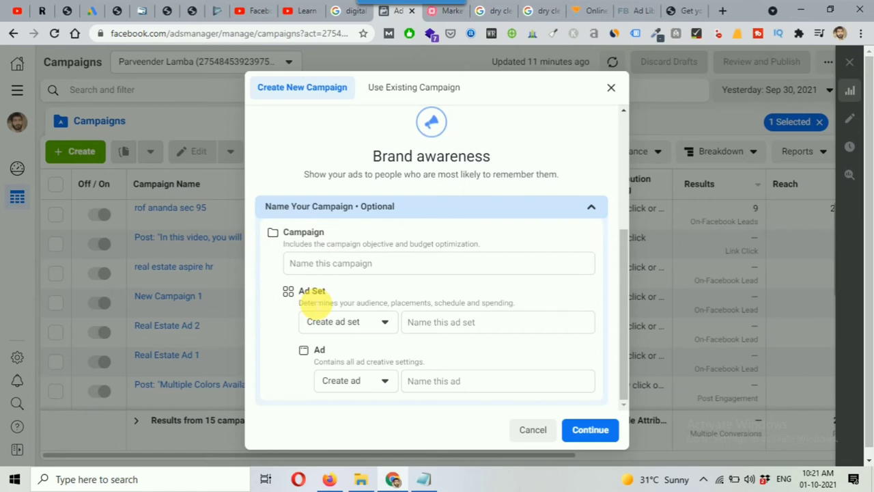
{"action": "double_click", "coordinate": [319, 349]}
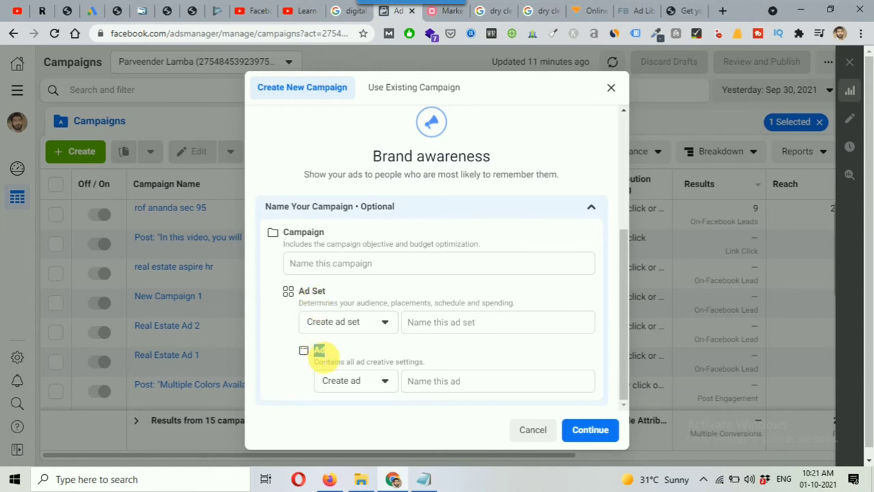
{"action": "scroll", "coordinate": [556, 332], "scroll_direction": "down", "scroll_amount": 1}
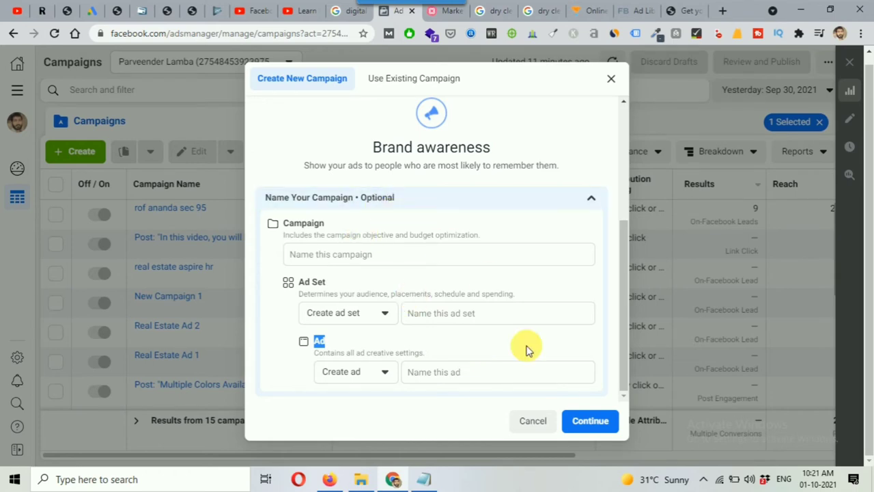
{"action": "left_click", "coordinate": [589, 419]}
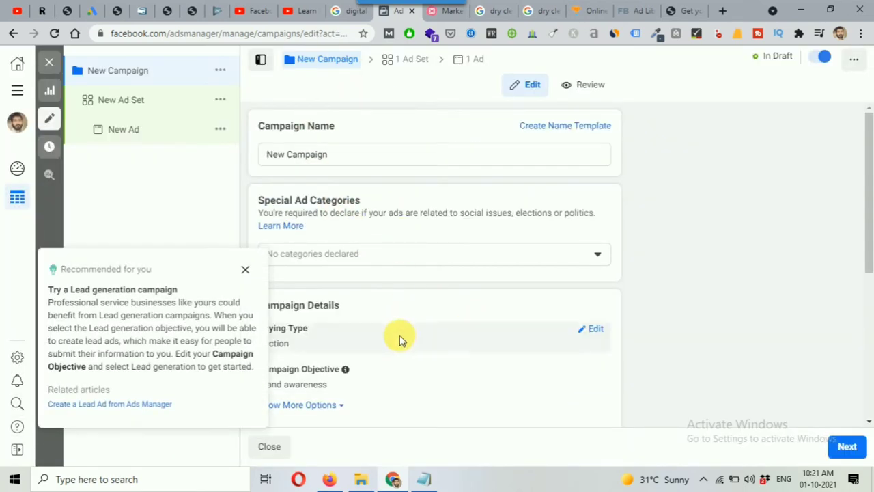
Dismiss the lead generation recommendation and proceed from the campaign settings to the ad set settings
{"action": "left_click", "coordinate": [245, 279]}
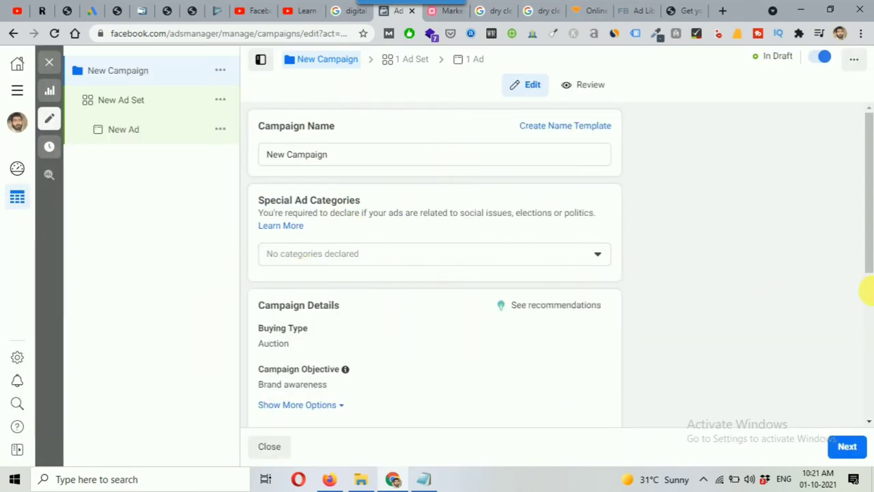
{"action": "left_click_drag", "start_coordinate": [867, 184], "coordinate": [870, 355]}
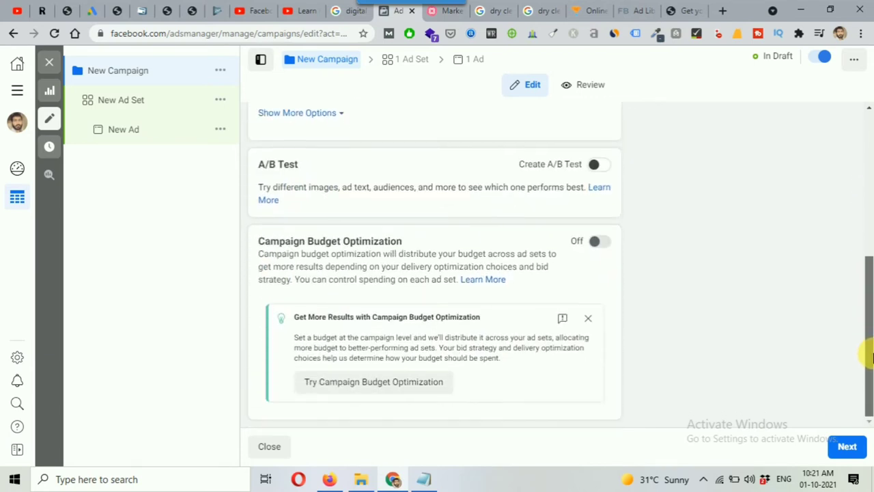
{"action": "left_click", "coordinate": [847, 446]}
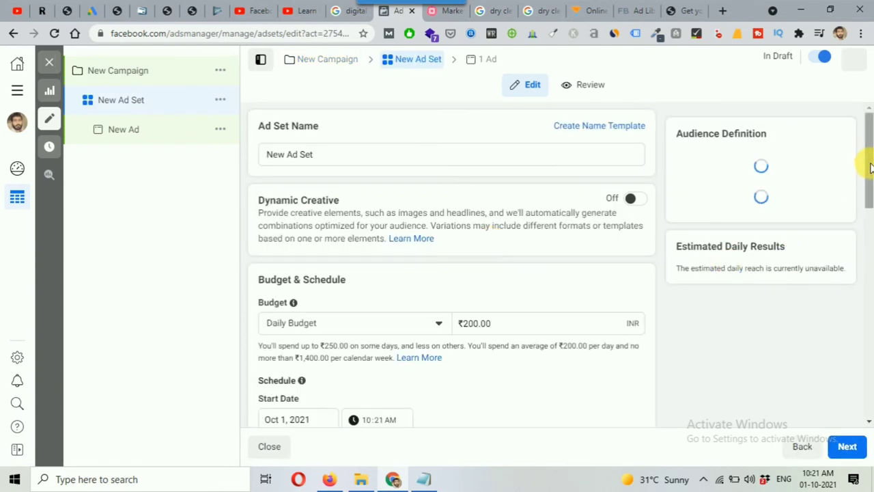
Examine the new ad set's daily budget and its estimated daily reach
{"action": "left_click_drag", "start_coordinate": [867, 160], "coordinate": [870, 194]}
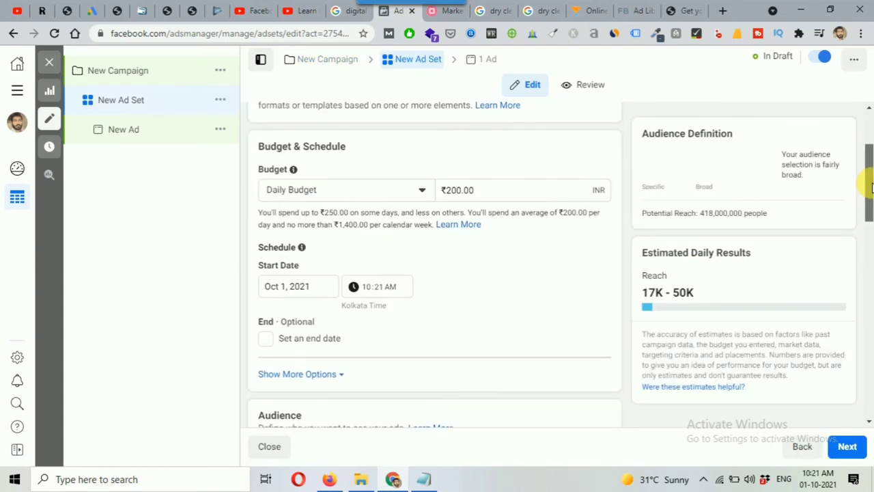
{"action": "left_click", "coordinate": [456, 189]}
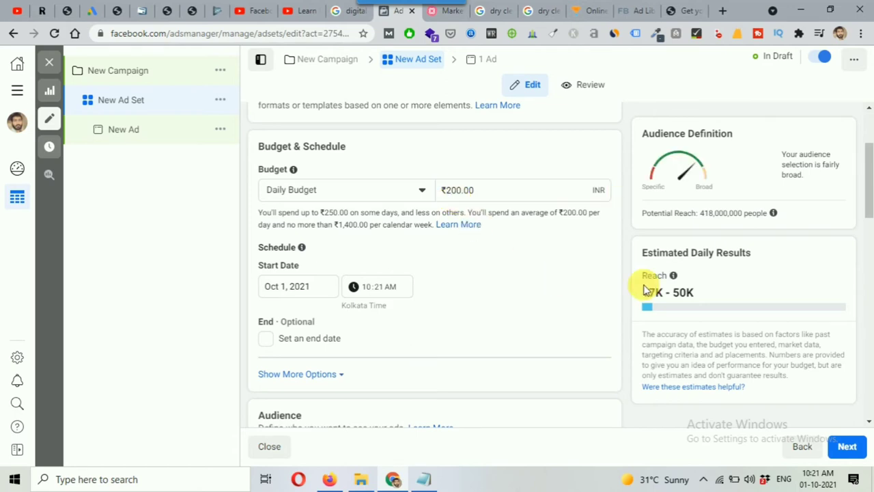
{"action": "left_click_drag", "start_coordinate": [868, 205], "coordinate": [870, 264]}
{"action": "left_click_drag", "start_coordinate": [646, 305], "coordinate": [695, 298]}
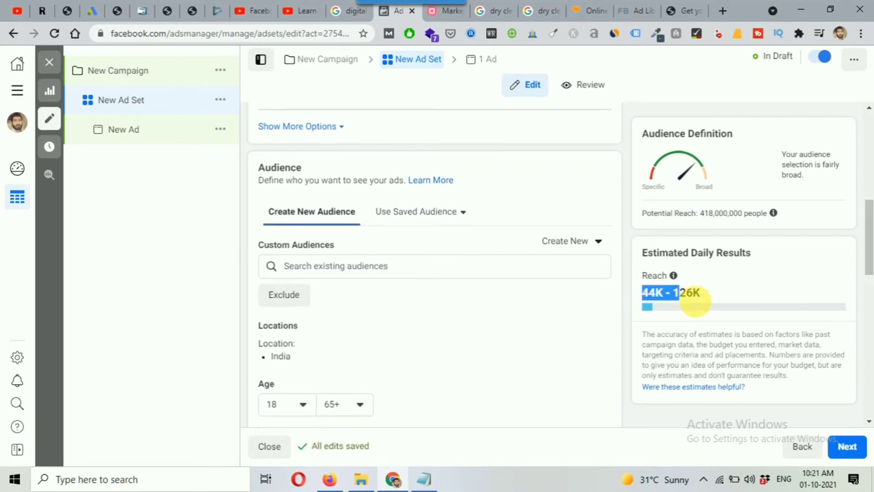
{"action": "left_click", "coordinate": [699, 299]}
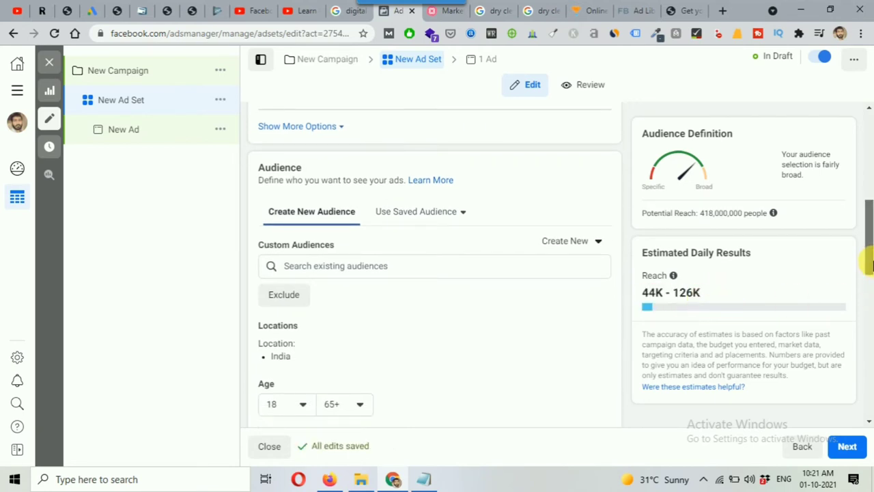
{"action": "mouse_move", "coordinate": [870, 263]}
{"action": "left_mouse_down"}
{"action": "mouse_move", "coordinate": [871, 208]}
{"action": "mouse_move", "coordinate": [868, 254]}
{"action": "left_mouse_up"}
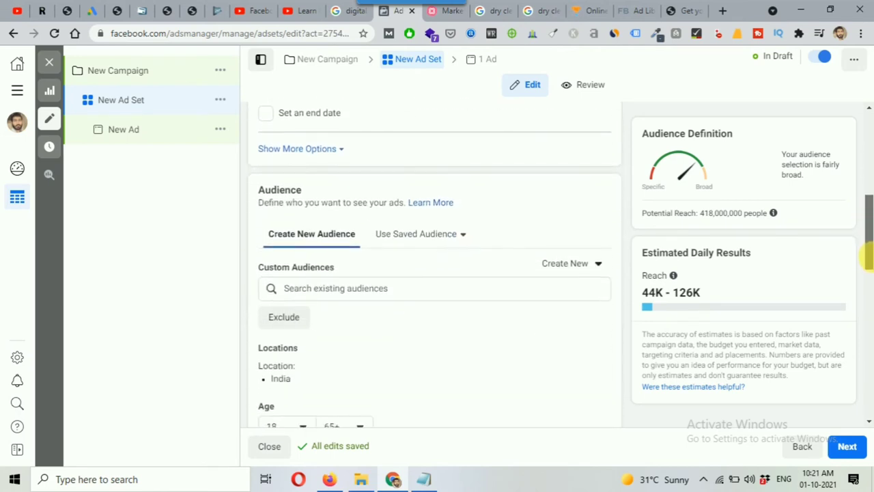
{"action": "mouse_move", "coordinate": [706, 260]}
{"action": "left_click_drag", "start_coordinate": [690, 253], "coordinate": [766, 258]}
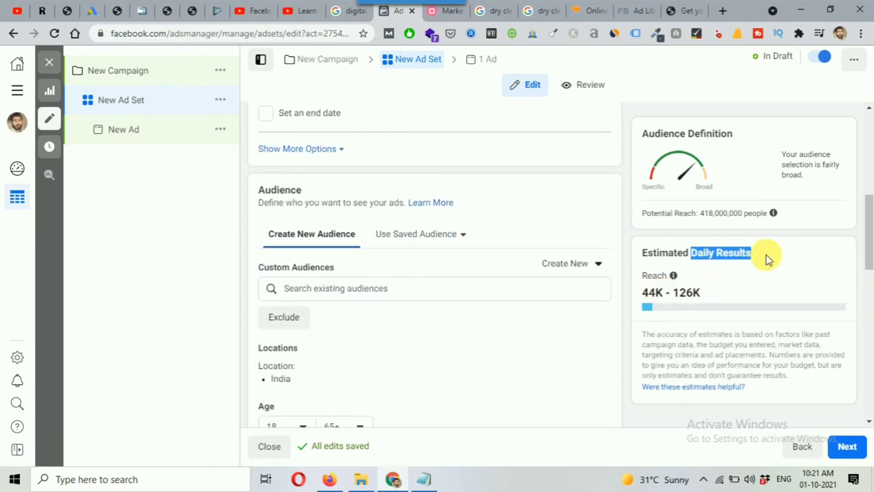
Open the ad set audience's Locations for editing and bring up the location map
{"action": "left_click_drag", "start_coordinate": [867, 253], "coordinate": [867, 271]}
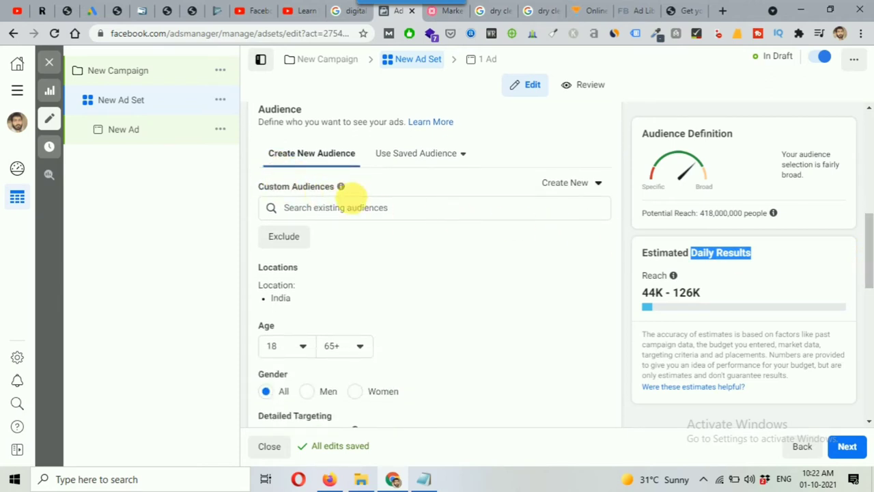
{"action": "scroll", "coordinate": [388, 223], "scroll_direction": "down", "scroll_amount": 1}
{"action": "mouse_move", "coordinate": [332, 209]}
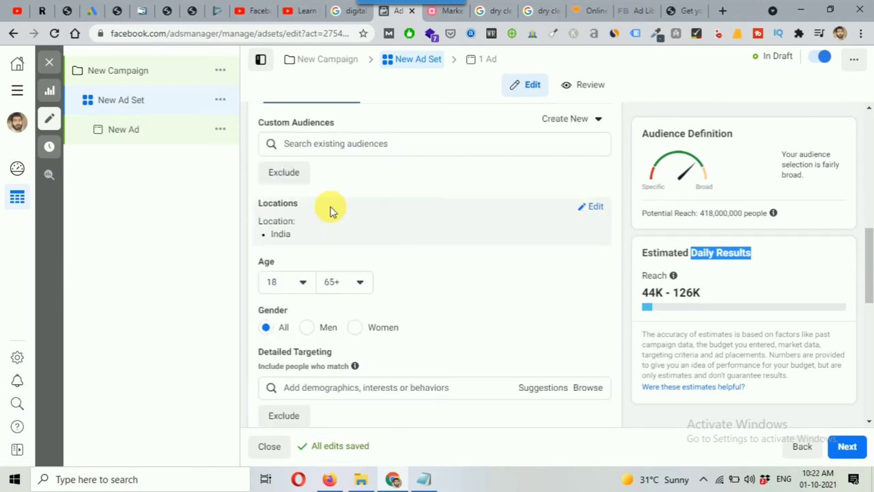
{"action": "left_click", "coordinate": [605, 211]}
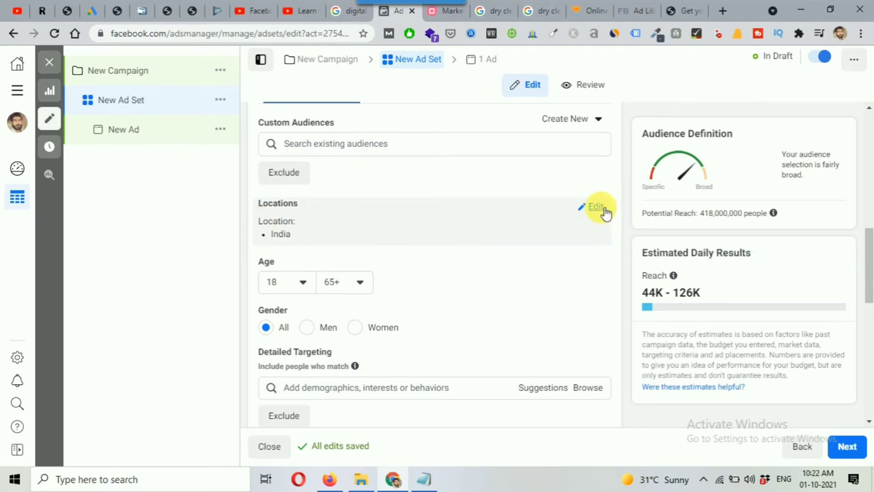
{"action": "left_click", "coordinate": [599, 209]}
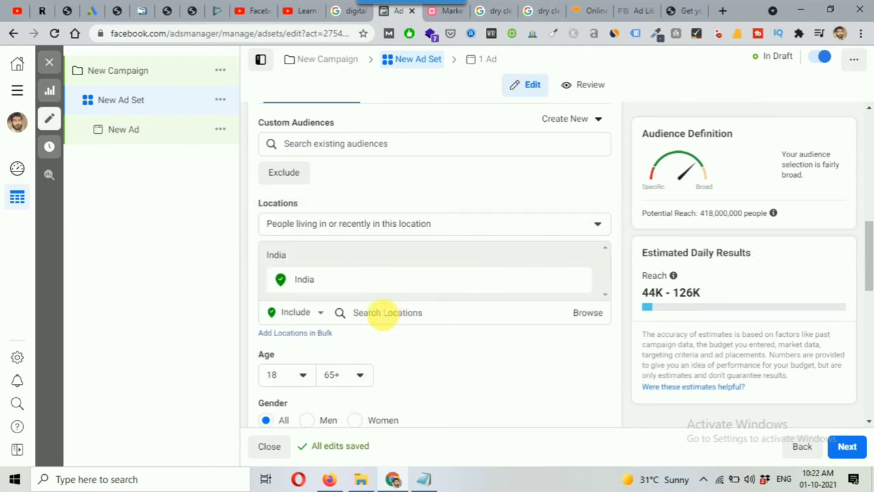
{"action": "left_click", "coordinate": [381, 312]}
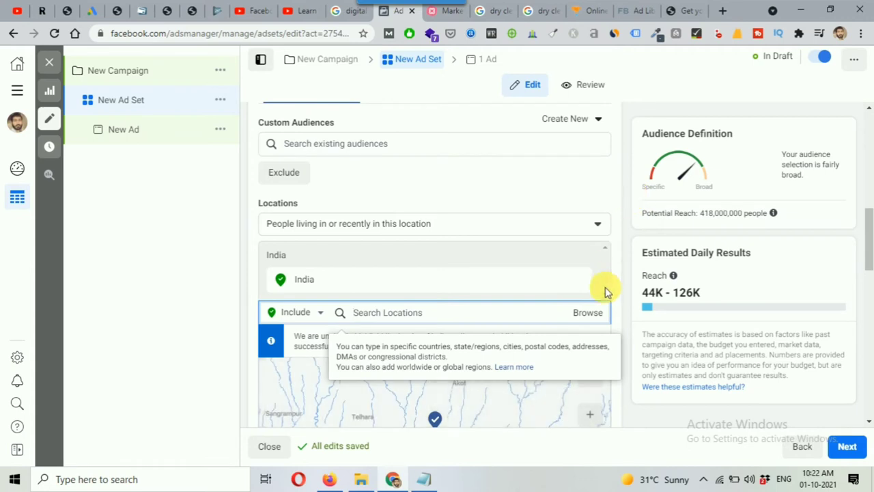
{"action": "scroll", "coordinate": [864, 247], "scroll_direction": "down", "scroll_amount": 2}
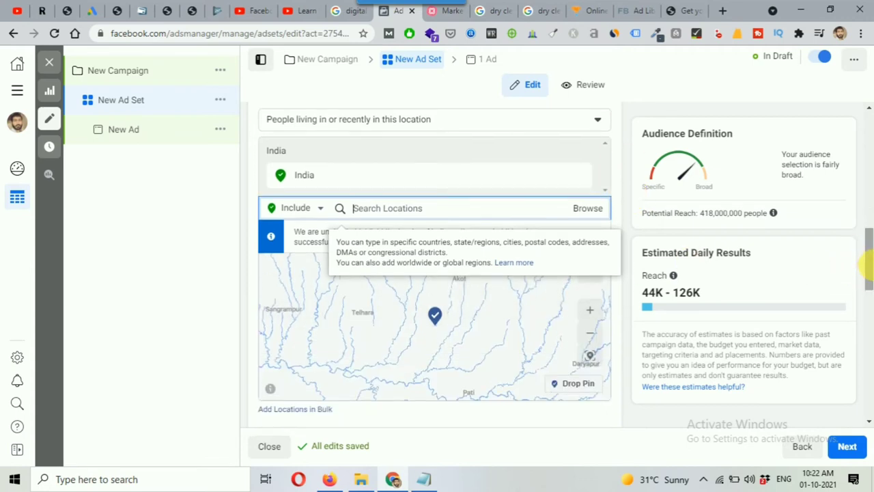
Drop a location pin on the audience map in Dwarka, Delhi, just beside DDA District Park
{"action": "scroll", "coordinate": [498, 352], "scroll_direction": "up", "scroll_amount": 4}
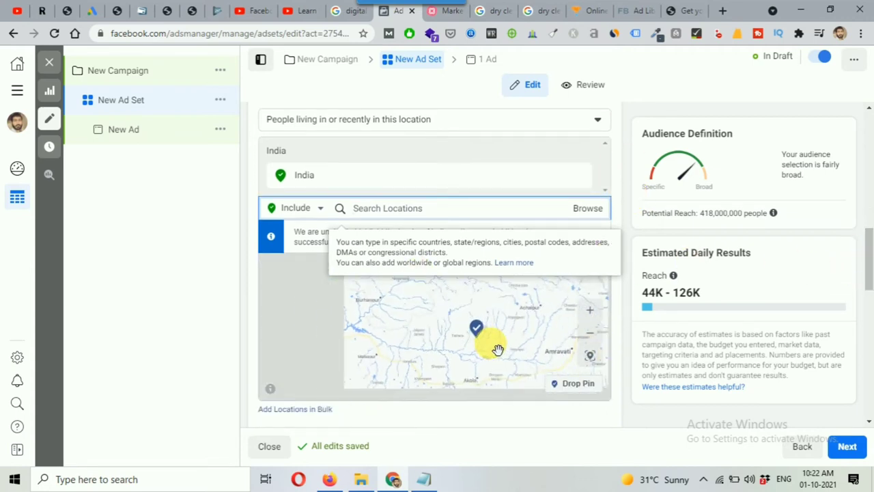
{"action": "scroll", "coordinate": [477, 348], "scroll_direction": "up", "scroll_amount": 4}
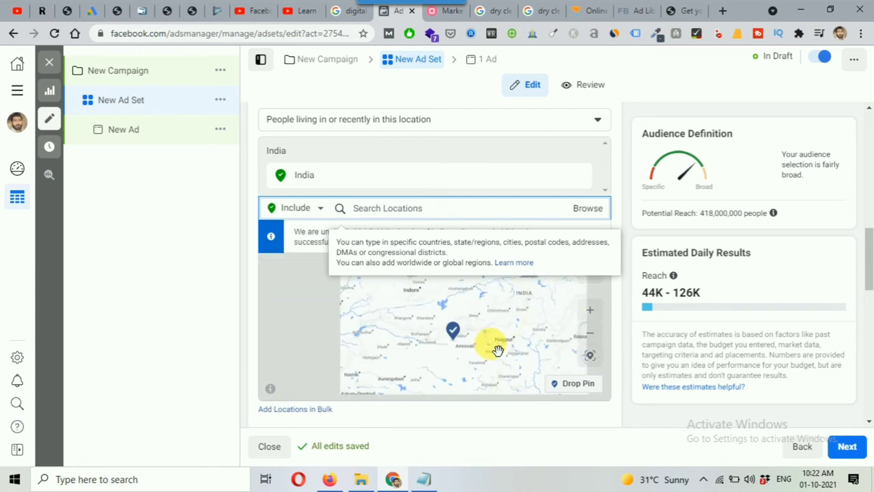
{"action": "left_click", "coordinate": [492, 352]}
{"action": "left_click_drag", "start_coordinate": [483, 340], "coordinate": [463, 381]}
{"action": "left_click_drag", "start_coordinate": [505, 311], "coordinate": [515, 373]}
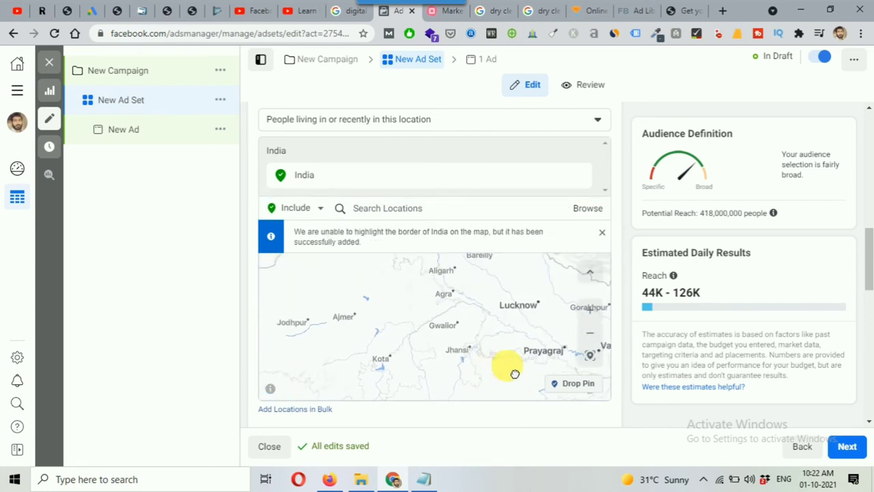
{"action": "left_click_drag", "start_coordinate": [502, 324], "coordinate": [505, 351]}
{"action": "left_click_drag", "start_coordinate": [490, 294], "coordinate": [505, 355]}
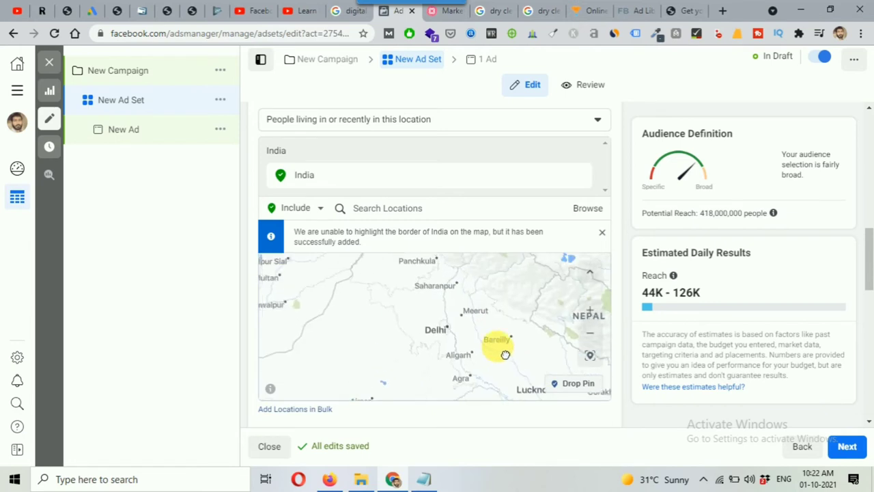
{"action": "scroll", "coordinate": [454, 338], "scroll_direction": "up", "scroll_amount": 2}
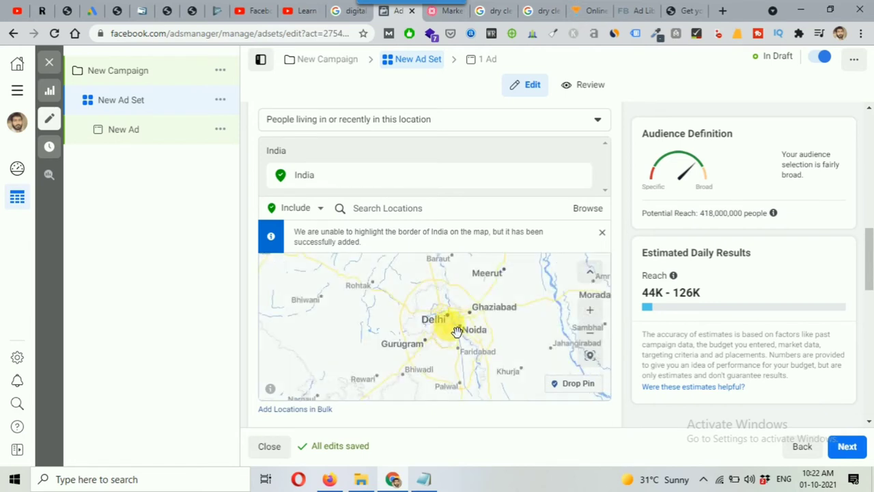
{"action": "scroll", "coordinate": [456, 331], "scroll_direction": "up", "scroll_amount": 3}
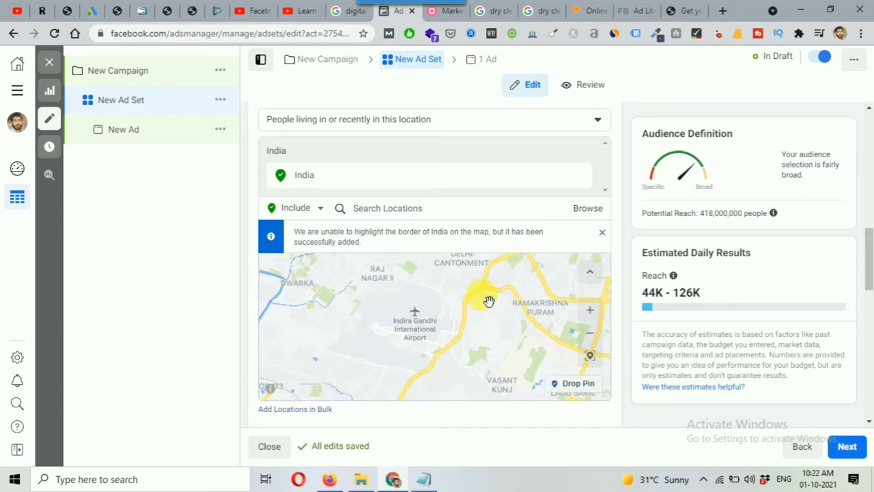
{"action": "left_click_drag", "start_coordinate": [468, 354], "coordinate": [522, 356]}
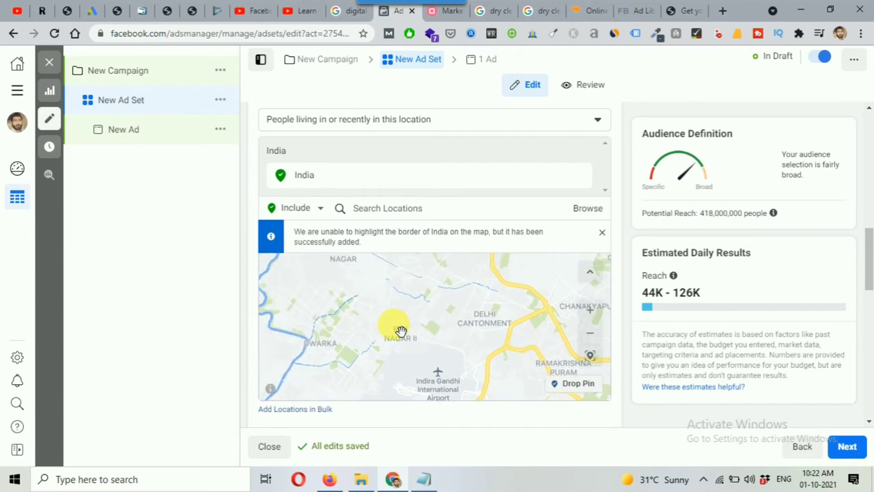
{"action": "left_click_drag", "start_coordinate": [401, 331], "coordinate": [442, 329]}
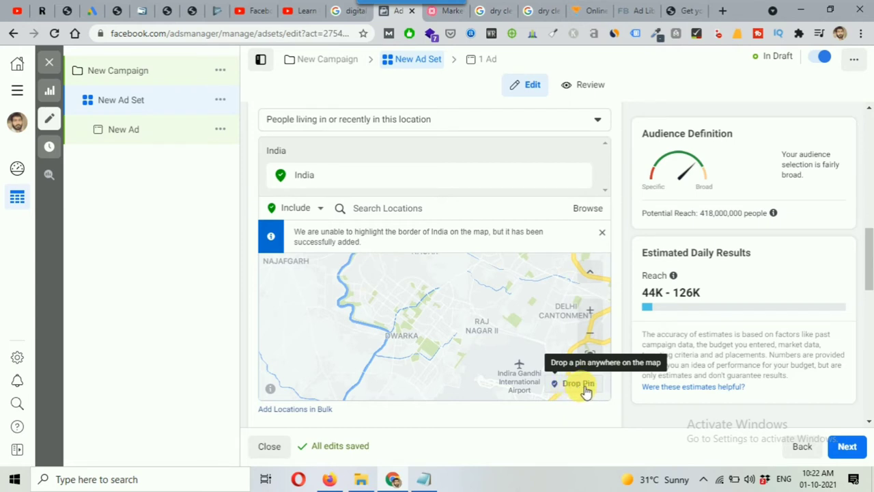
{"action": "left_click", "coordinate": [584, 386]}
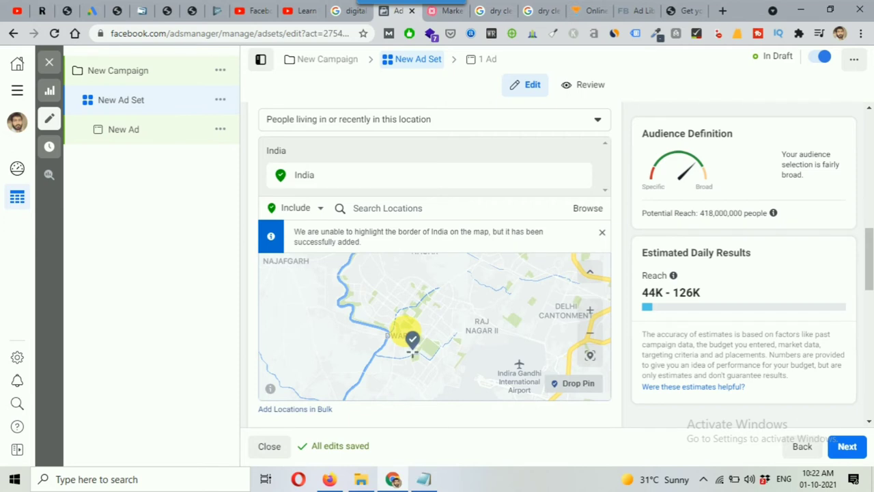
{"action": "scroll", "coordinate": [410, 345], "scroll_direction": "up", "scroll_amount": 3}
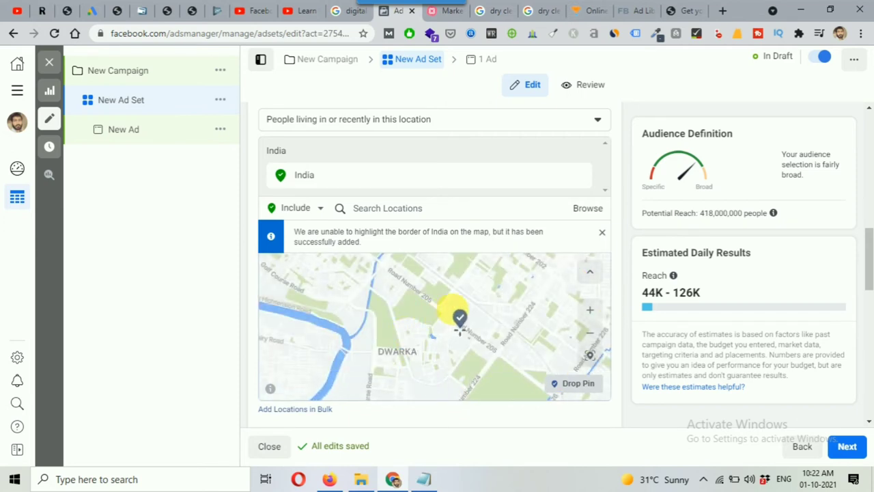
{"action": "scroll", "coordinate": [460, 318], "scroll_direction": "up", "scroll_amount": 2}
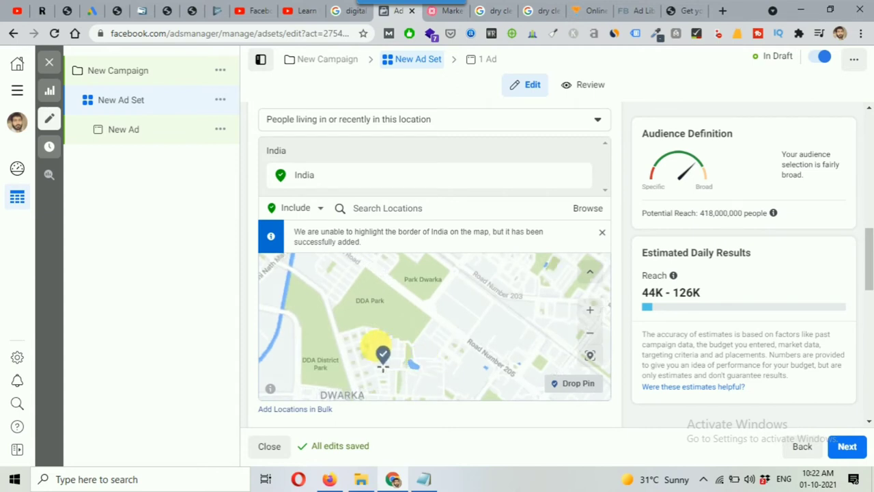
{"action": "left_click", "coordinate": [384, 359]}
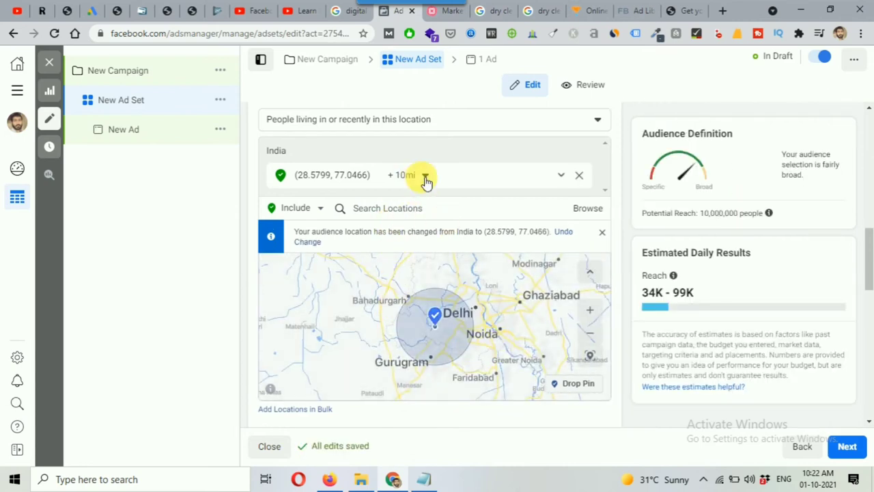
Set the radius around the dropped pin to 5 mi
{"action": "left_click", "coordinate": [425, 176]}
{"action": "double_click", "coordinate": [454, 217]}
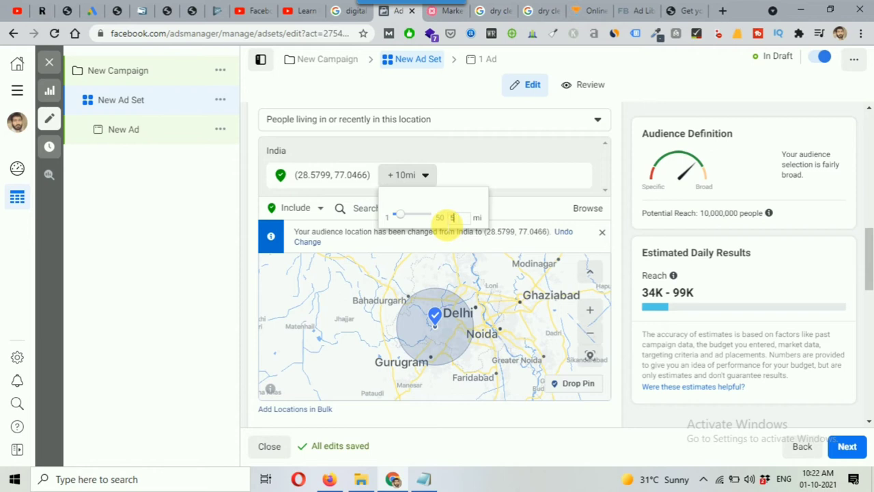
{"action": "type", "text": "5"}
{"action": "key", "text": "Return"}
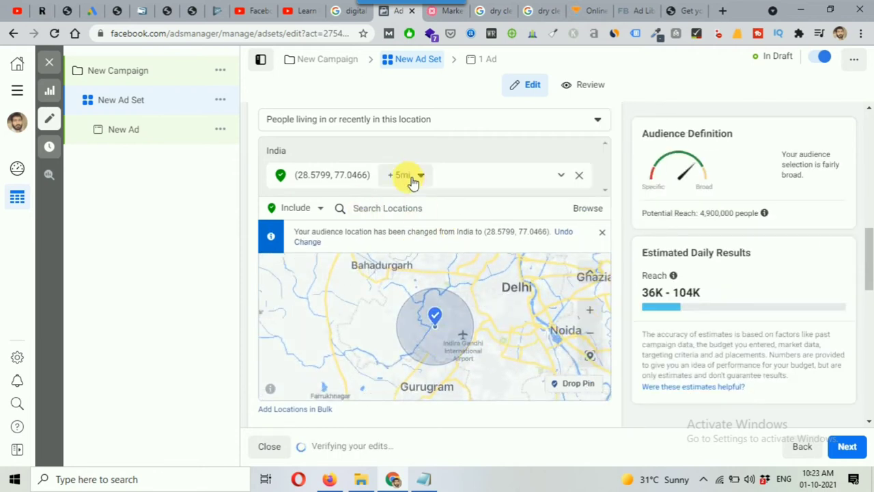
Reduce the radius around the dropped pin to 2 mi
{"action": "left_click", "coordinate": [414, 180]}
{"action": "double_click", "coordinate": [451, 217]}
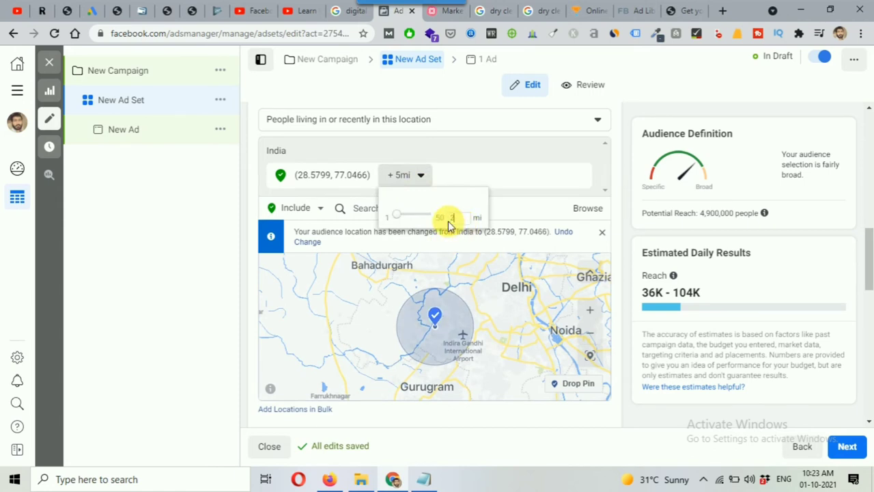
{"action": "type", "text": "2"}
{"action": "key", "text": "Return"}
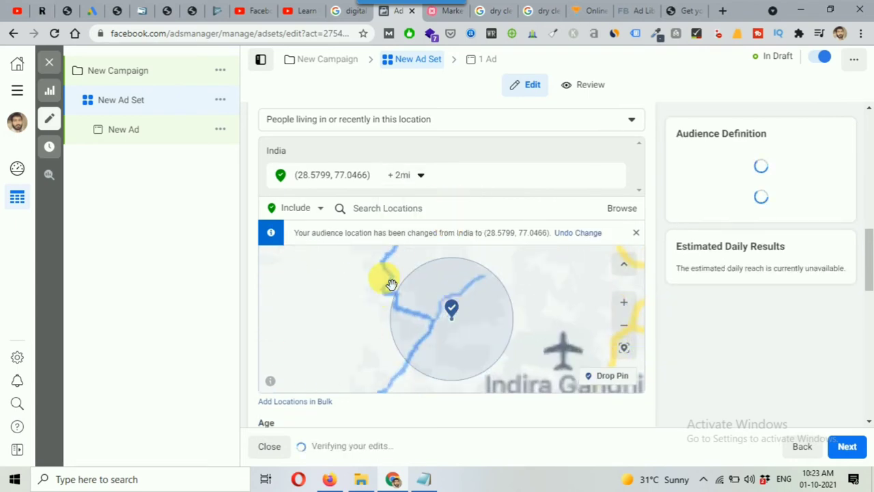
Set the targeting radius of the Dwarka pin to 3 mi and close the radius setting
{"action": "left_click", "coordinate": [416, 177]}
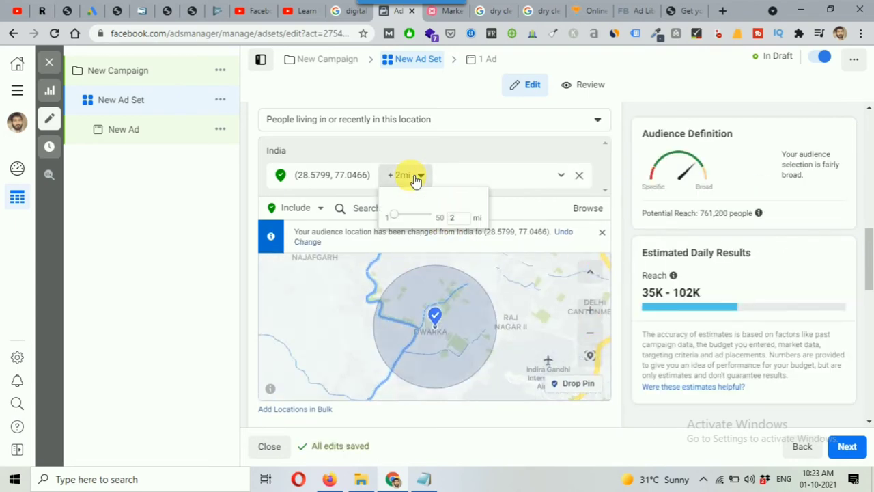
{"action": "double_click", "coordinate": [450, 217]}
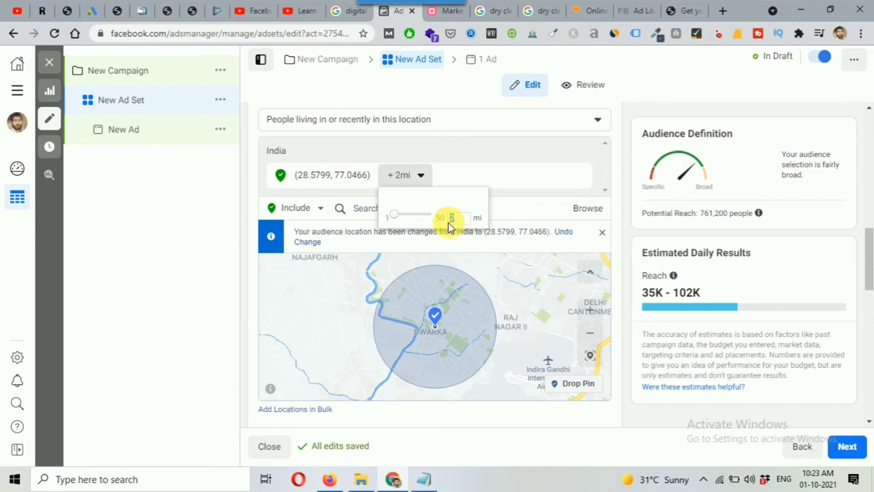
{"action": "type", "text": "3"}
{"action": "key", "text": "Return"}
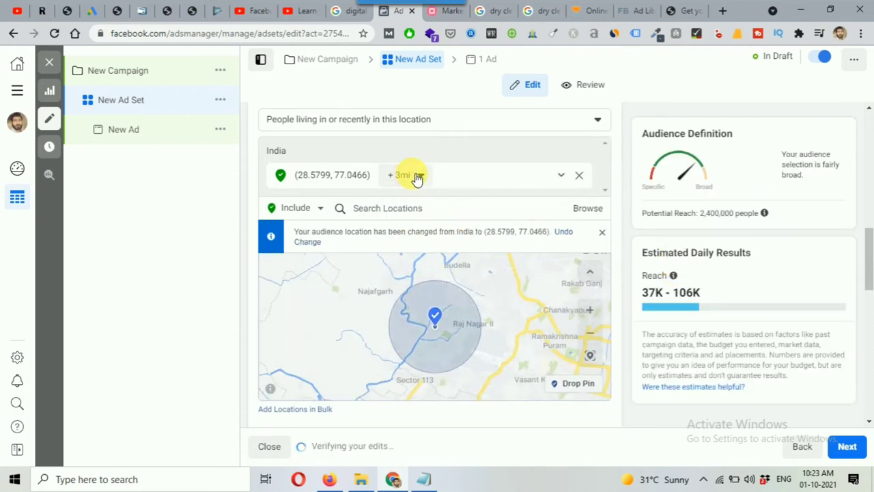
{"action": "left_click", "coordinate": [422, 175]}
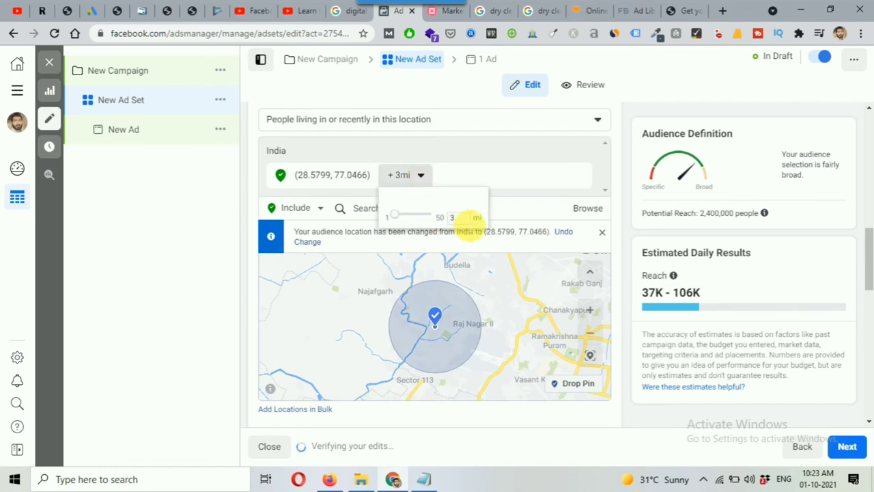
{"action": "left_click", "coordinate": [627, 196]}
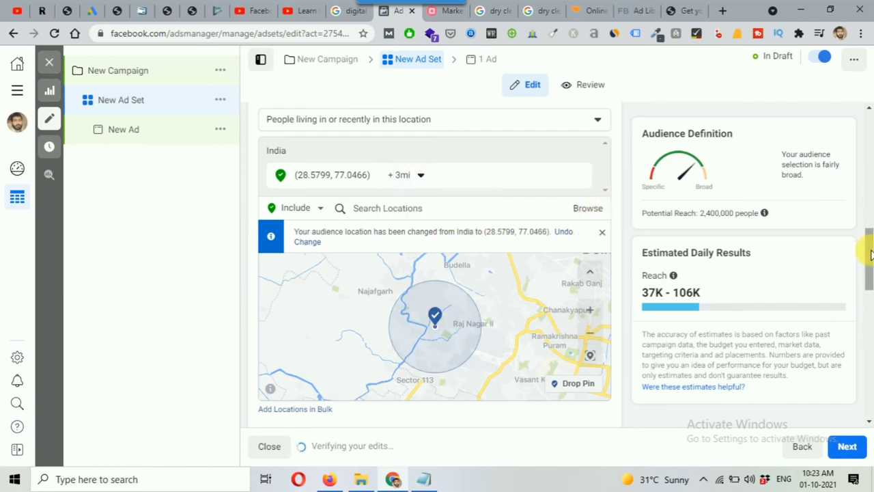
Set the audience's minimum age to 22
{"action": "left_click_drag", "start_coordinate": [868, 251], "coordinate": [867, 295]}
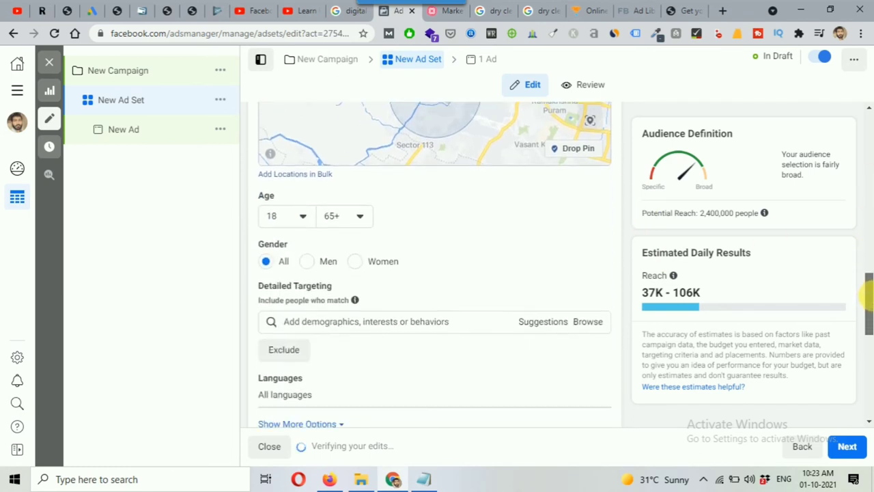
{"action": "left_click", "coordinate": [294, 217]}
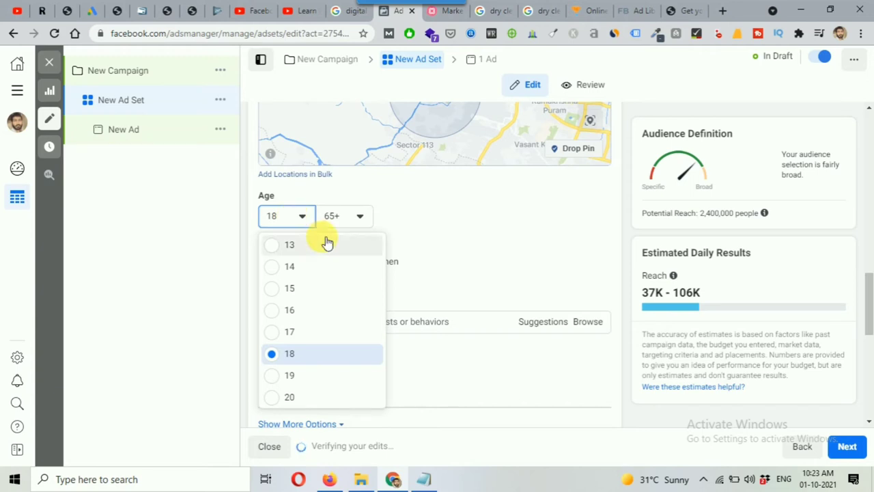
{"action": "scroll", "coordinate": [626, 229], "scroll_direction": "up", "scroll_amount": 1}
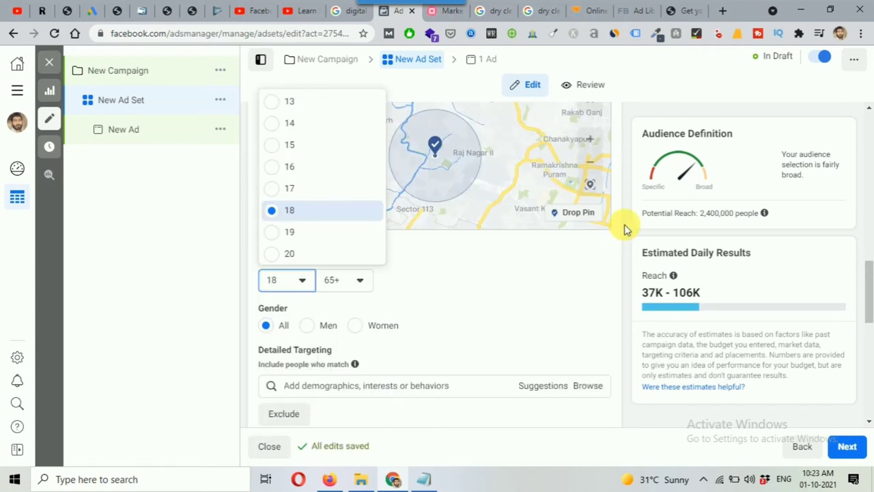
{"action": "left_click", "coordinate": [624, 229]}
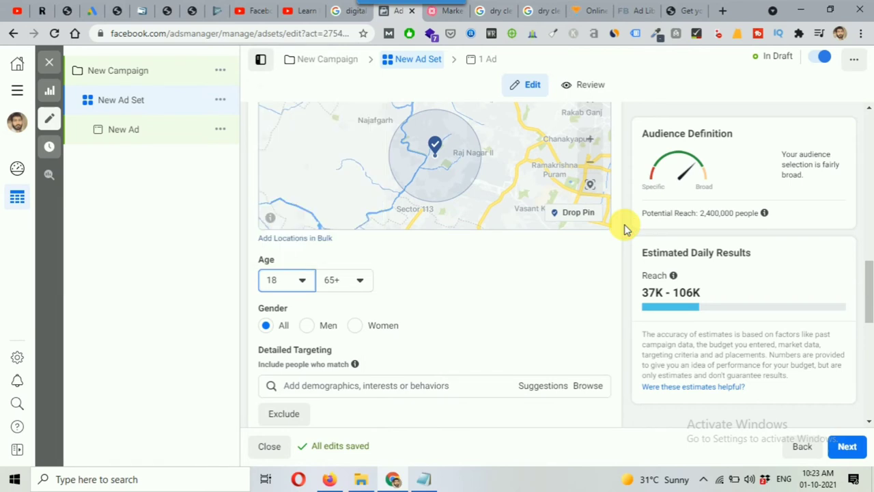
{"action": "left_click", "coordinate": [287, 281]}
{"action": "scroll", "coordinate": [299, 232], "scroll_direction": "down", "scroll_amount": 2}
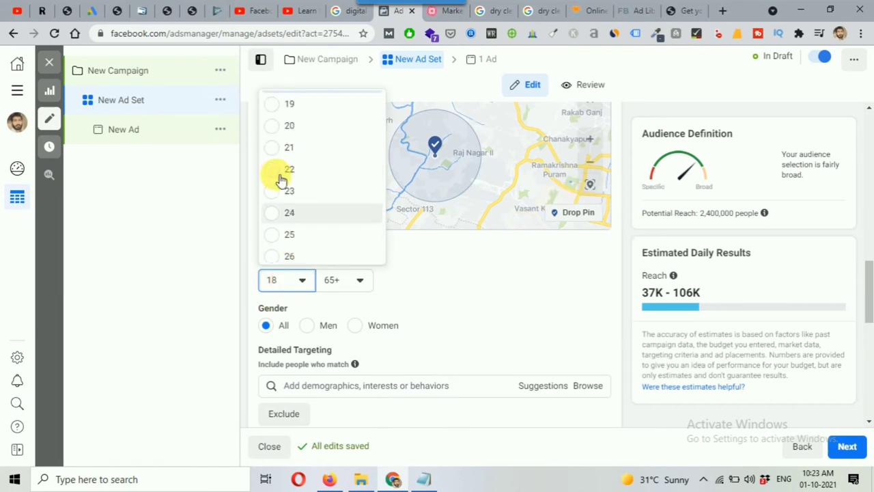
{"action": "left_click", "coordinate": [283, 175]}
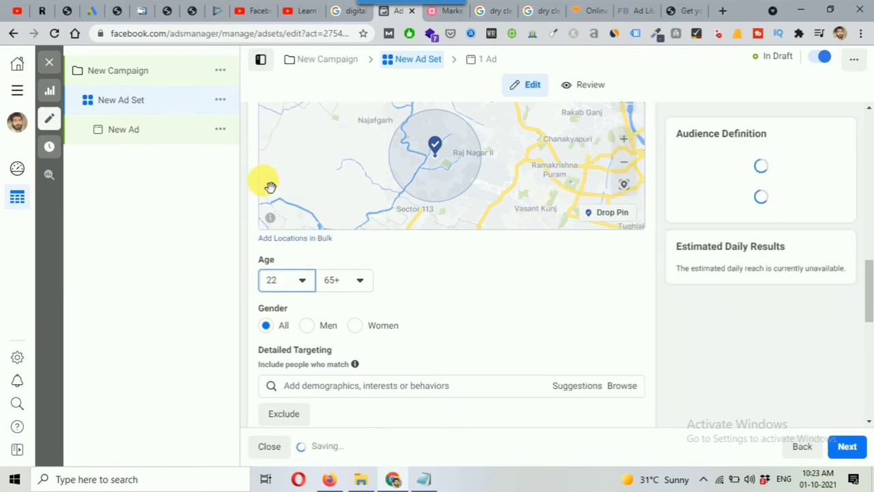
Review the ad set's gender, detailed targeting, language, placement, and optimization and delivery settings
{"action": "scroll", "coordinate": [519, 293], "scroll_direction": "down", "scroll_amount": 1}
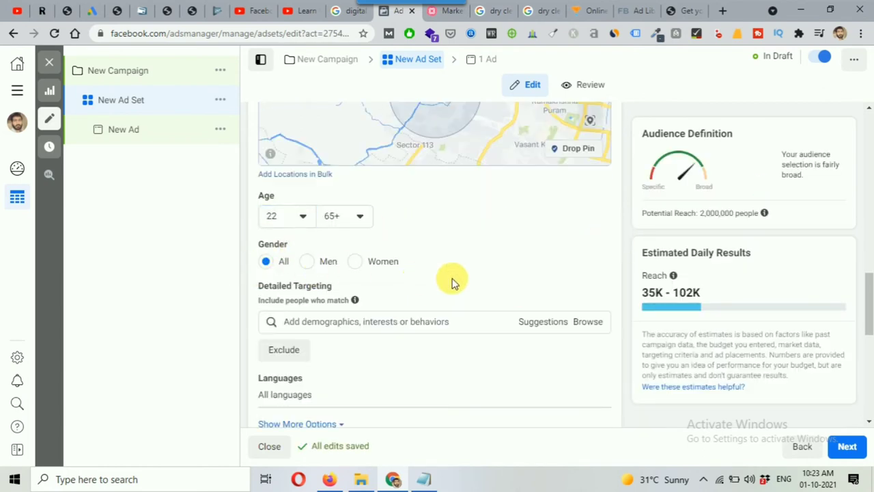
{"action": "scroll", "coordinate": [450, 280], "scroll_direction": "down", "scroll_amount": 1}
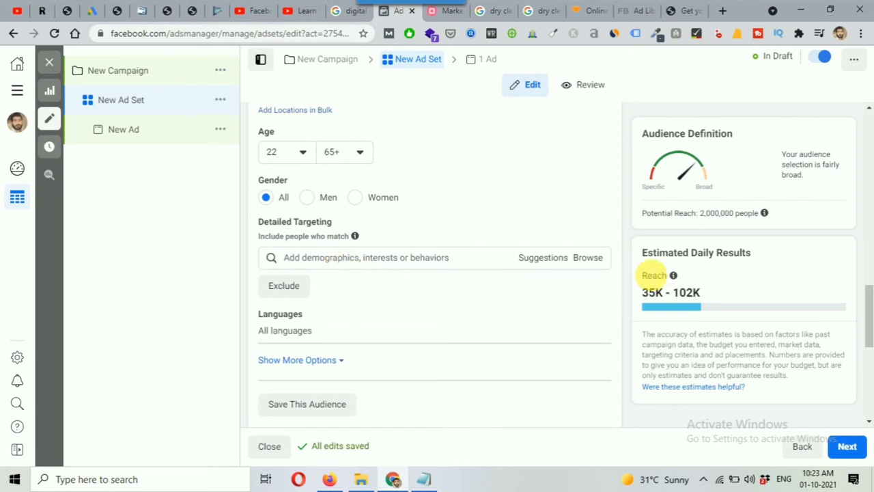
{"action": "scroll", "coordinate": [604, 297], "scroll_direction": "down", "scroll_amount": 1}
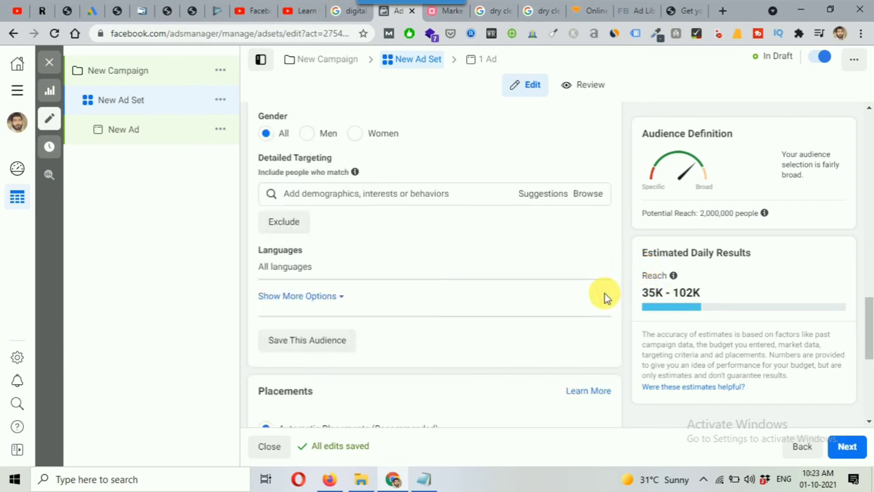
{"action": "scroll", "coordinate": [604, 297], "scroll_direction": "down", "scroll_amount": 1}
{"action": "scroll", "coordinate": [426, 369], "scroll_direction": "down", "scroll_amount": 2}
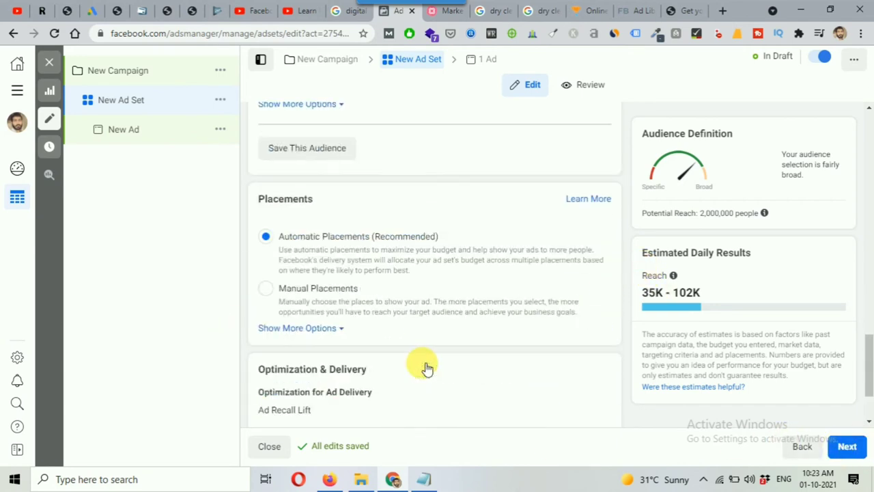
{"action": "scroll", "coordinate": [426, 369], "scroll_direction": "down", "scroll_amount": 1}
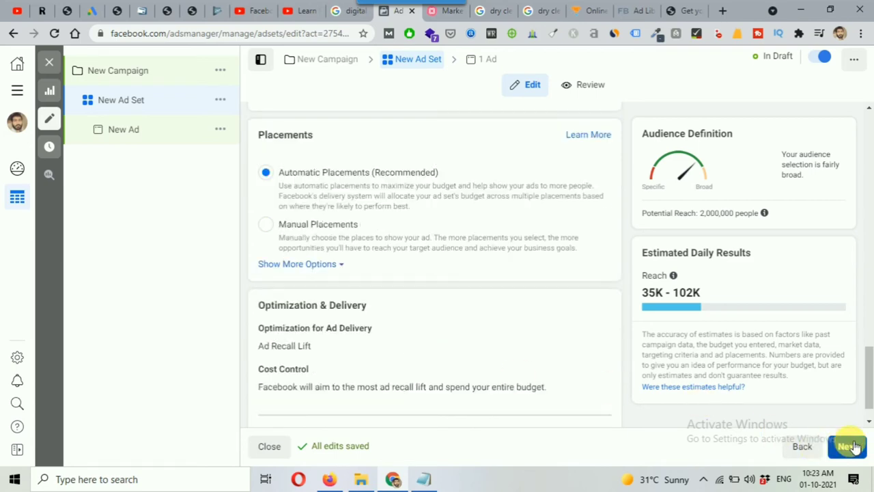
Switch to YouTube and look through the Facebook Lead Generation Ads and Learn Facebook Ads in Hindi playlists
{"action": "left_click", "coordinate": [253, 11]}
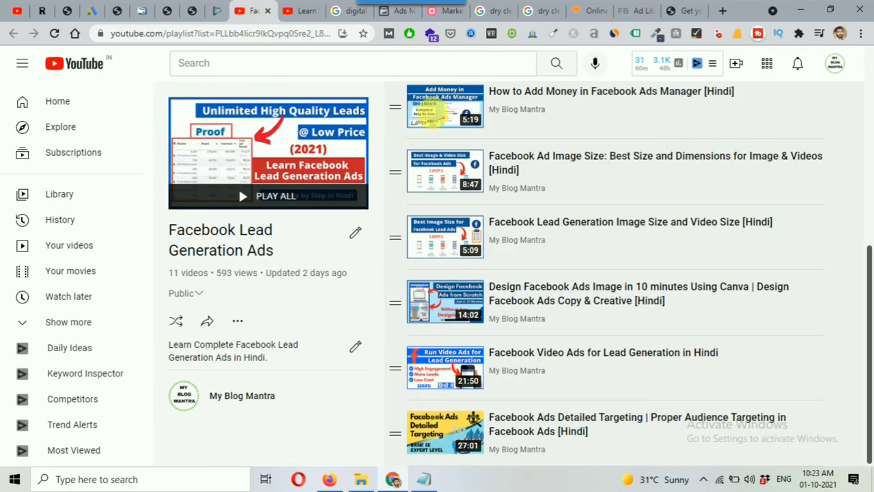
{"action": "scroll", "coordinate": [610, 236], "scroll_direction": "up", "scroll_amount": 5}
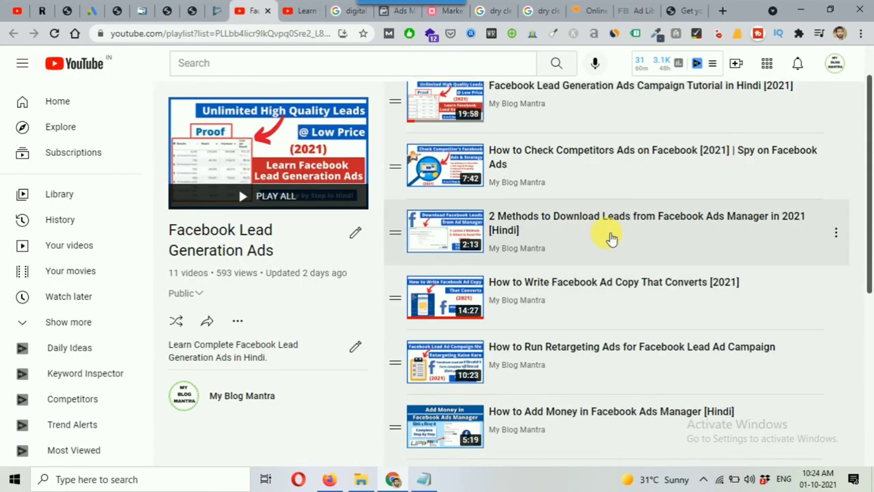
{"action": "left_click", "coordinate": [296, 13]}
{"action": "scroll", "coordinate": [726, 266], "scroll_direction": "down", "scroll_amount": 4}
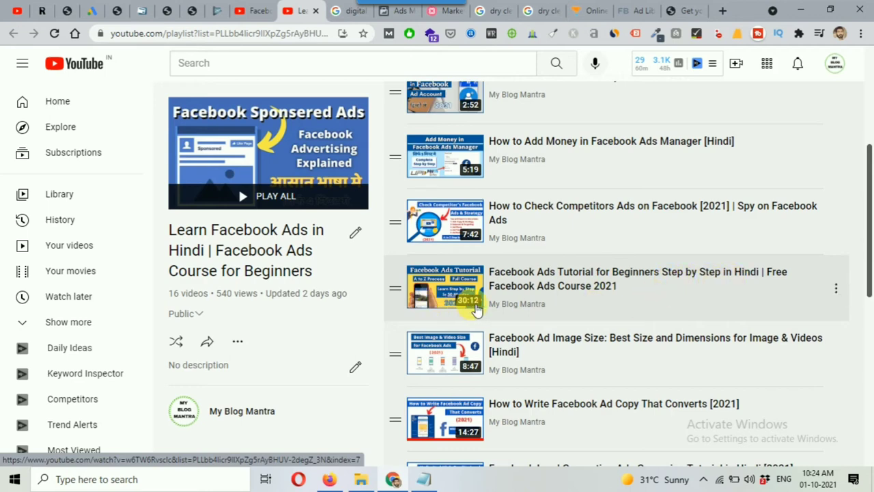
Switch back to Ads Manager and check the ad set's targeting and estimated daily reach
{"action": "left_click", "coordinate": [401, 11]}
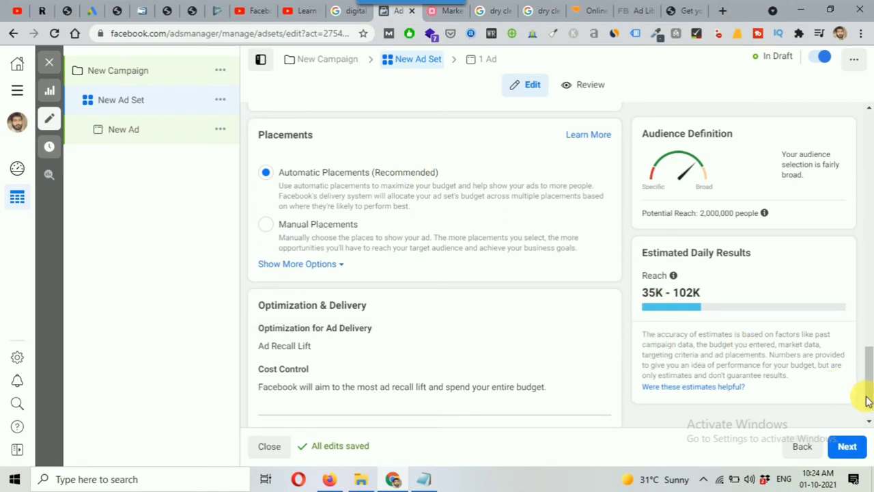
{"action": "left_click_drag", "start_coordinate": [867, 375], "coordinate": [867, 306]}
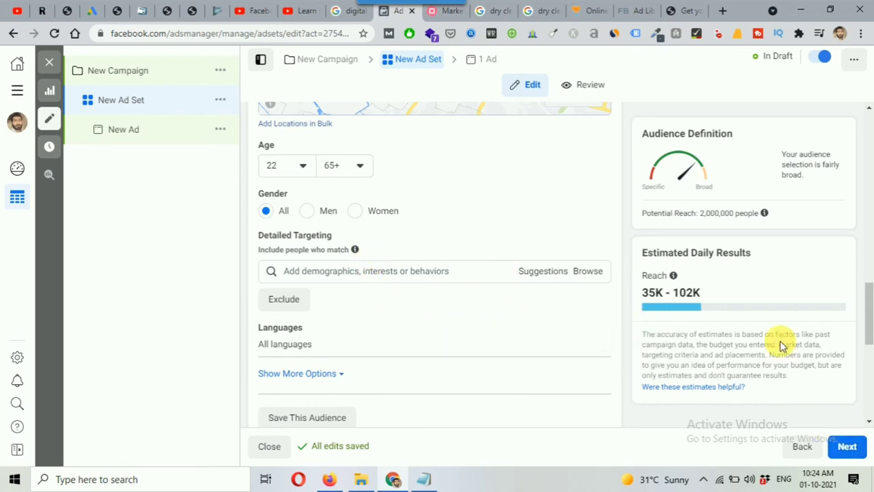
{"action": "left_click_drag", "start_coordinate": [643, 292], "coordinate": [696, 294]}
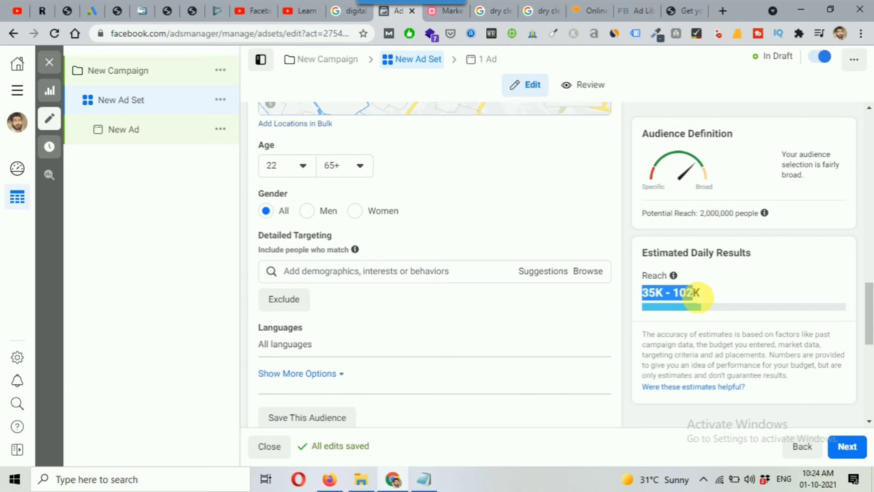
Open the new ad's settings and look over its identity, ad setup and format sections
{"action": "left_click", "coordinate": [486, 60]}
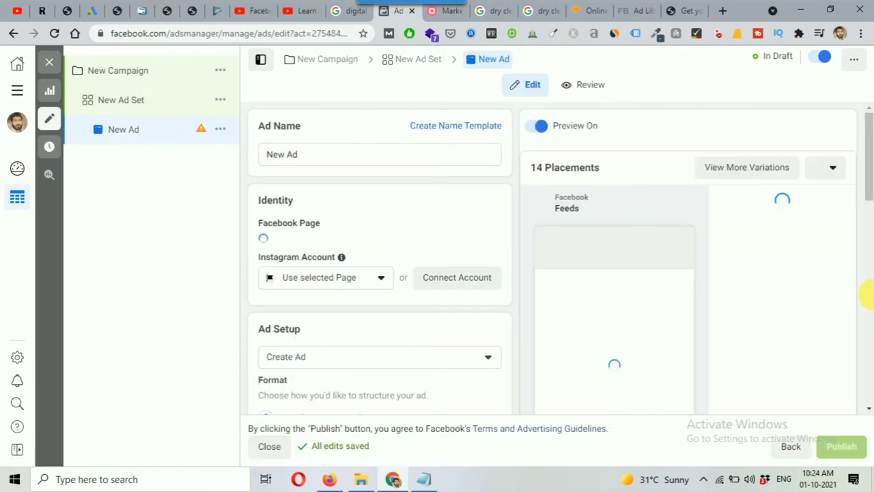
{"action": "scroll", "coordinate": [868, 211], "scroll_direction": "down", "scroll_amount": 1}
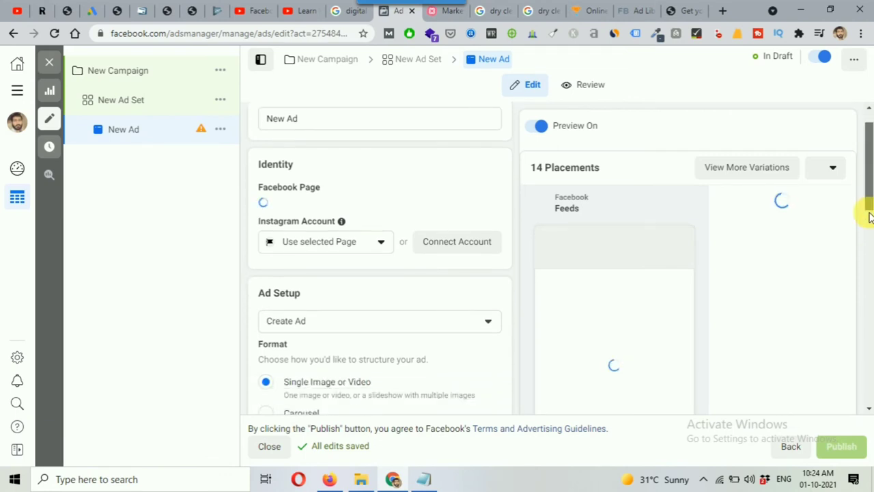
{"action": "scroll", "coordinate": [867, 176], "scroll_direction": "down", "scroll_amount": 2}
{"action": "scroll", "coordinate": [866, 170], "scroll_direction": "up", "scroll_amount": 3}
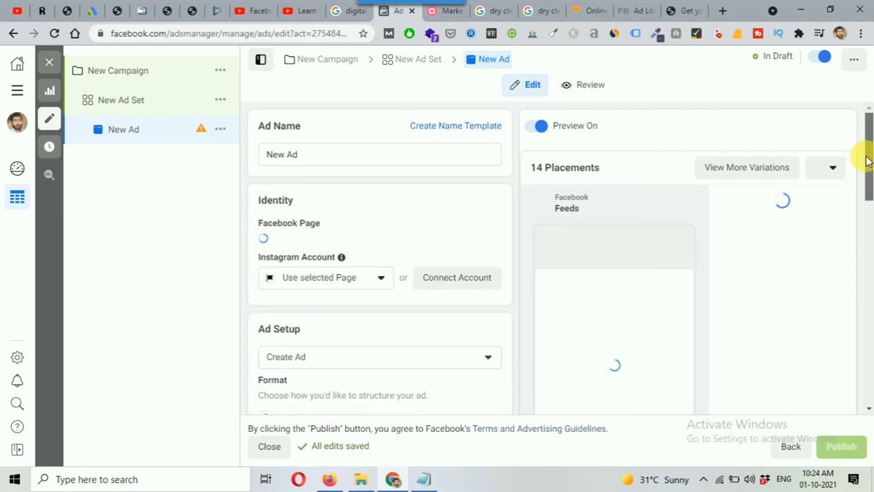
Return to the ad set and add the Dry cleaning interest to the audience's detailed targeting
{"action": "left_click", "coordinate": [408, 71]}
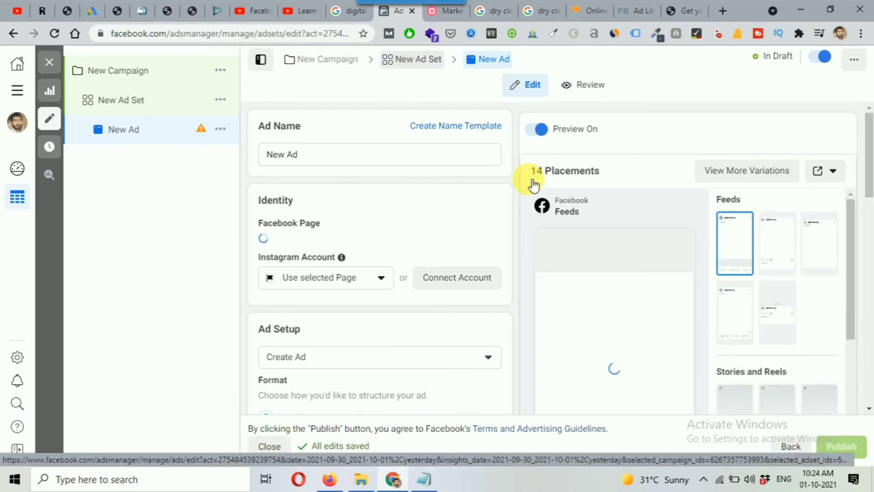
{"action": "scroll", "coordinate": [526, 319], "scroll_direction": "down", "scroll_amount": 3}
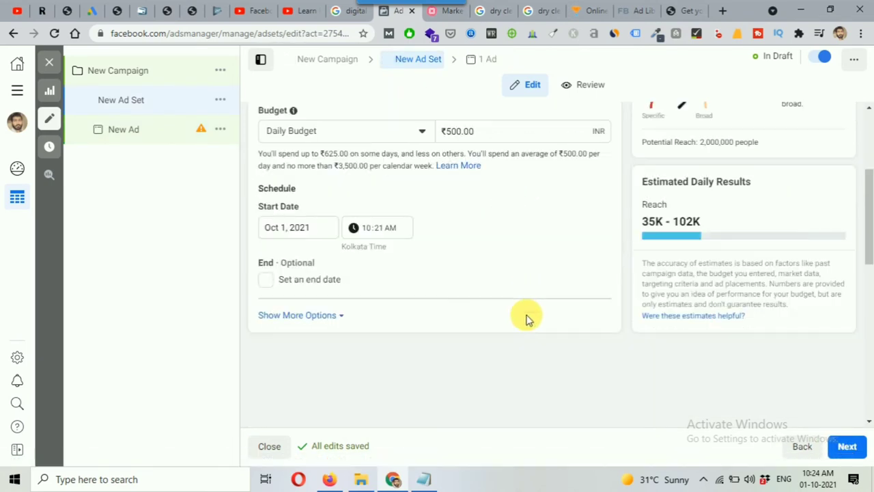
{"action": "scroll", "coordinate": [461, 295], "scroll_direction": "down", "scroll_amount": 3}
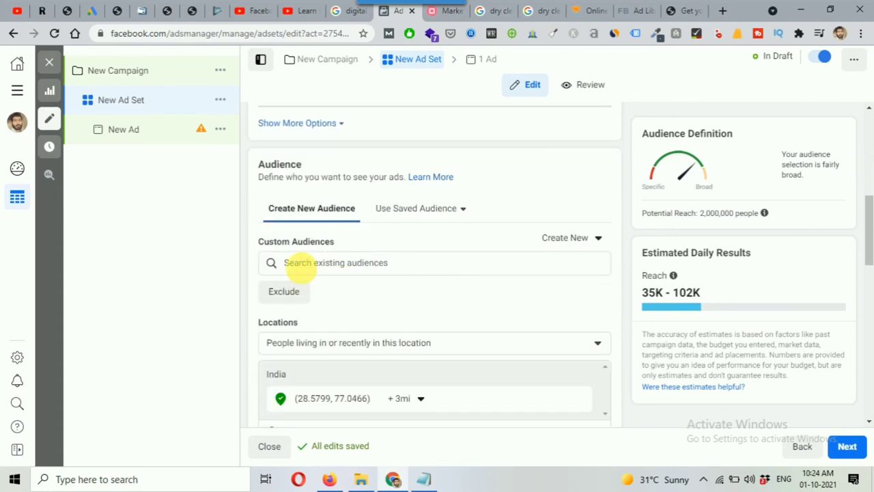
{"action": "scroll", "coordinate": [455, 278], "scroll_direction": "down", "scroll_amount": 4}
{"action": "left_click", "coordinate": [319, 279]}
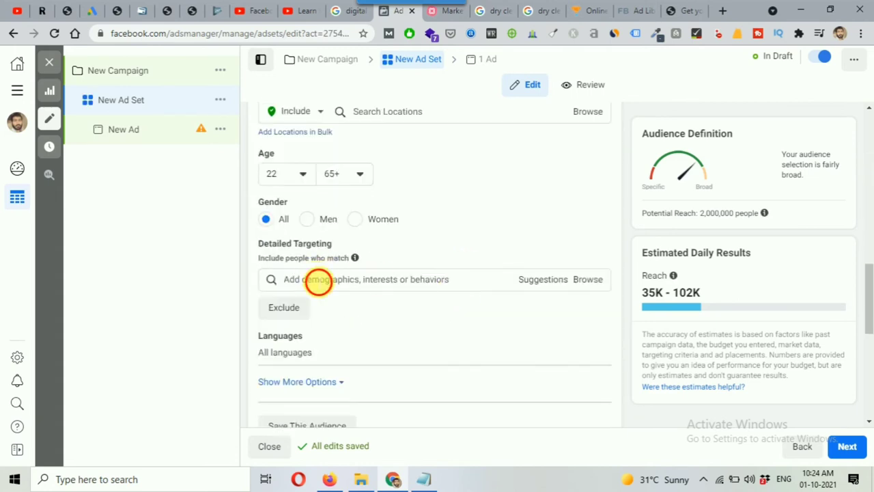
{"action": "type", "text": "dry cleaning"}
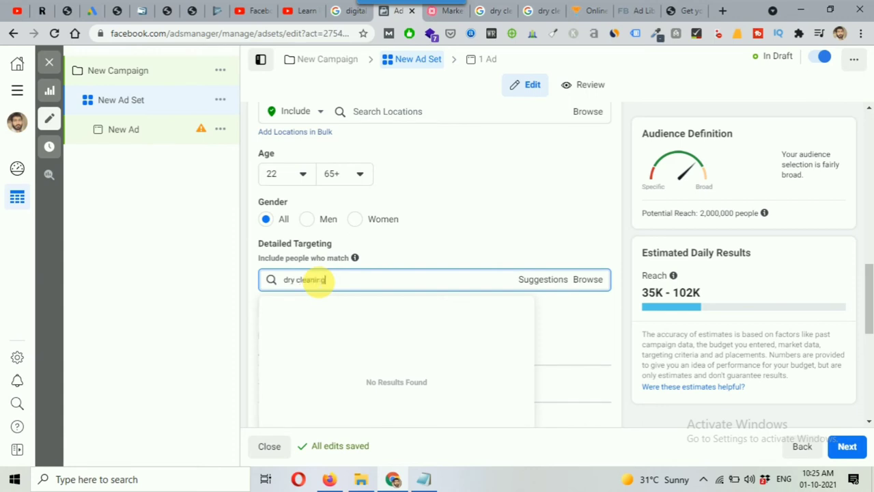
{"action": "mouse_move", "coordinate": [400, 318]}
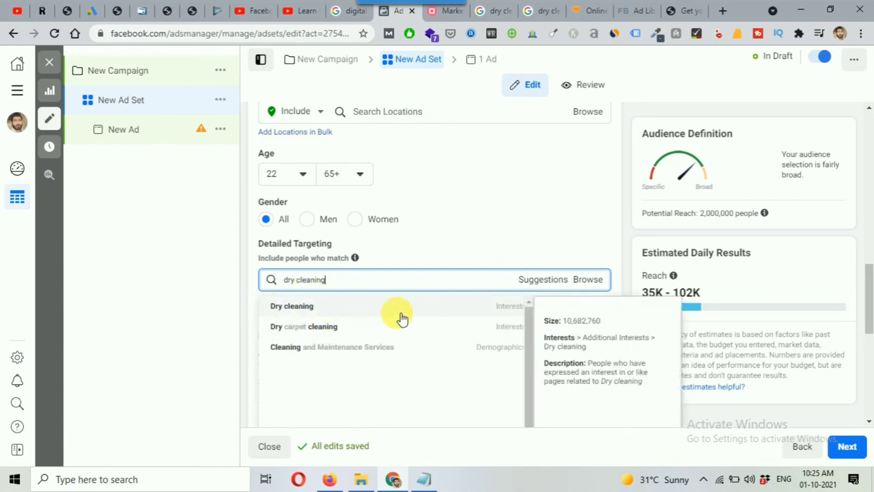
{"action": "left_click", "coordinate": [427, 312]}
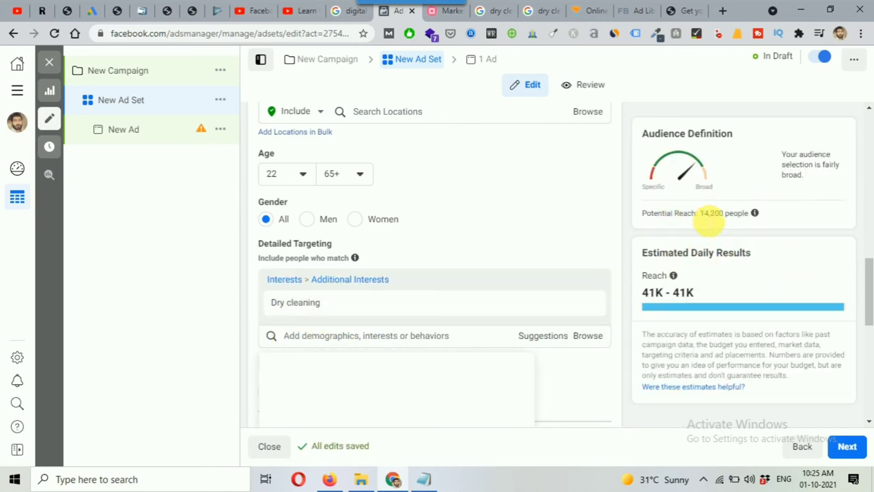
Check the potential reach and add the suggested Laundry interest to the detailed targeting
{"action": "left_click", "coordinate": [710, 214]}
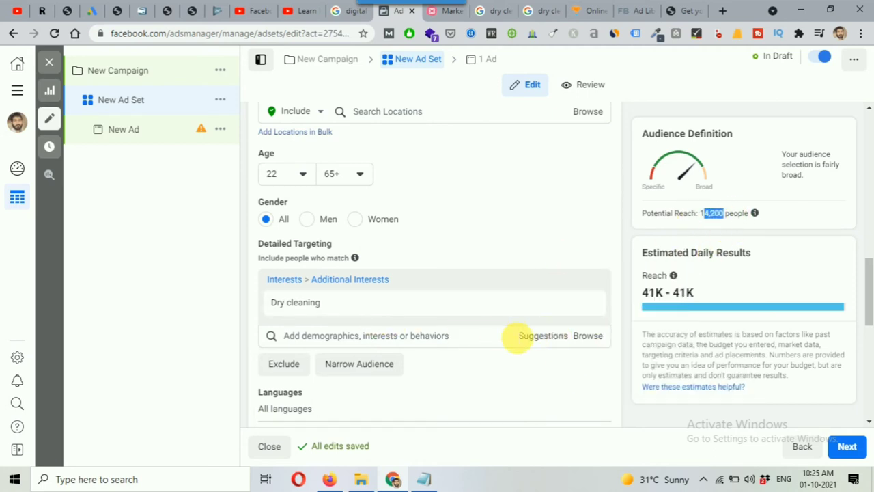
{"action": "left_click", "coordinate": [532, 337]}
{"action": "scroll", "coordinate": [632, 251], "scroll_direction": "down", "scroll_amount": 1}
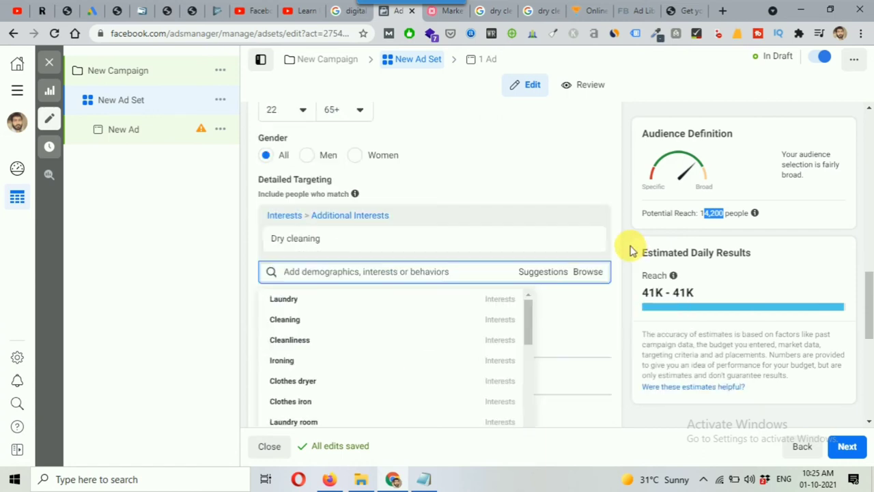
{"action": "left_click", "coordinate": [295, 301]}
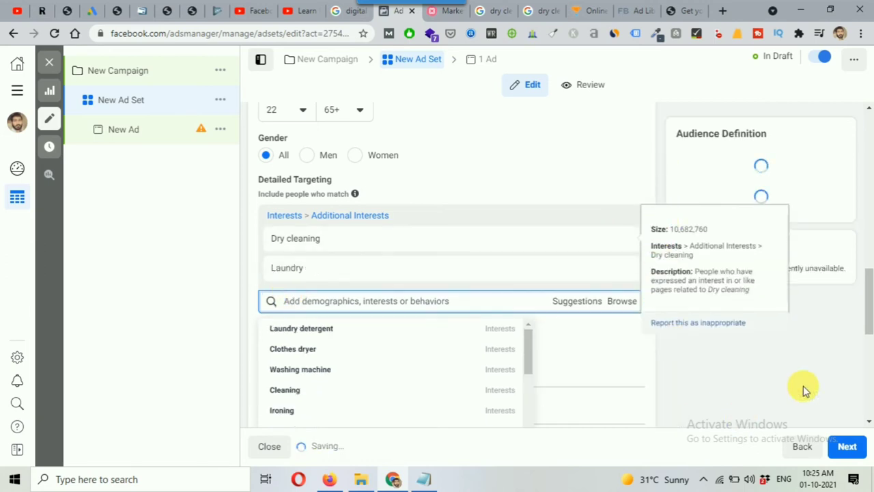
Add the suggested Housekeeping interest to the detailed targeting and close the suggestions
{"action": "scroll", "coordinate": [478, 287], "scroll_direction": "down", "scroll_amount": 1}
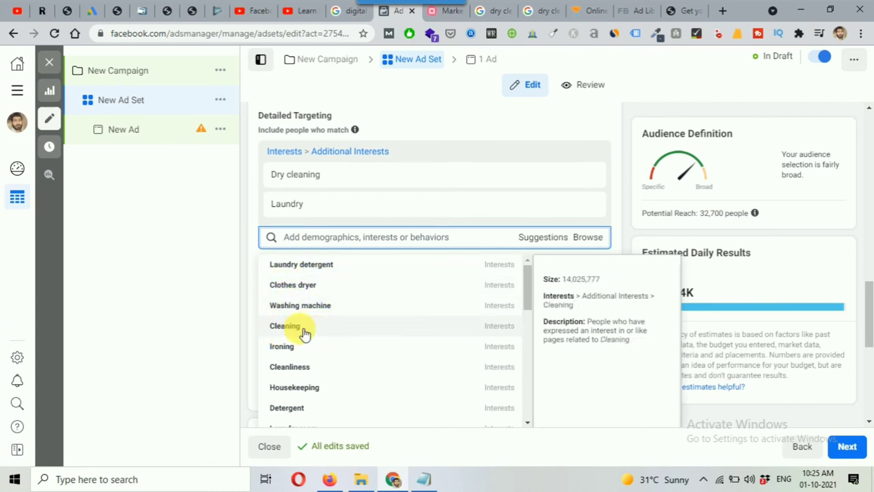
{"action": "scroll", "coordinate": [304, 333], "scroll_direction": "down", "scroll_amount": 1}
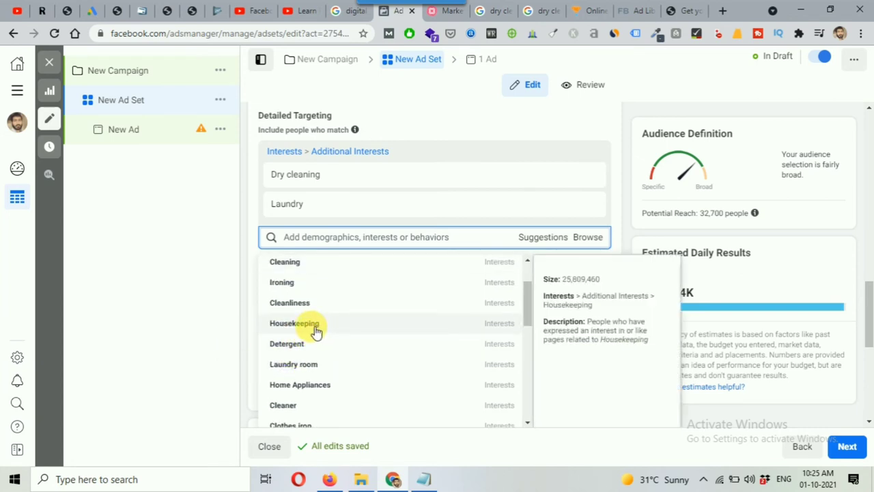
{"action": "left_click", "coordinate": [315, 331]}
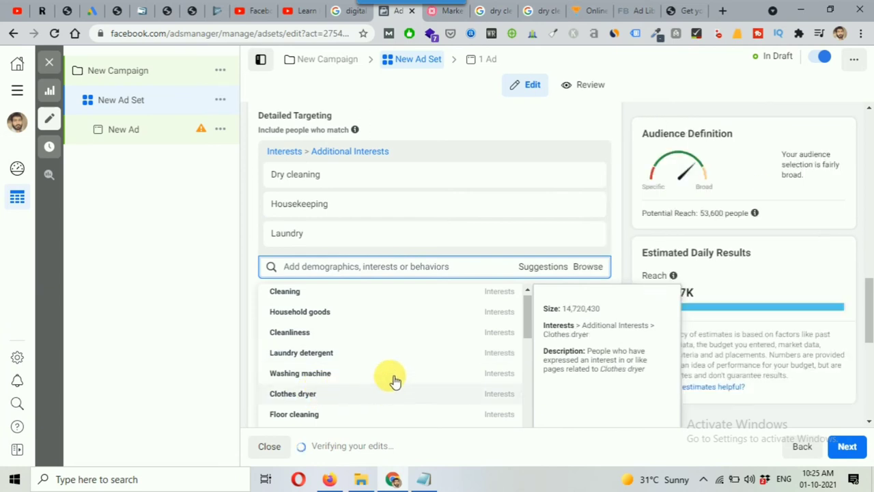
{"action": "left_click", "coordinate": [624, 214]}
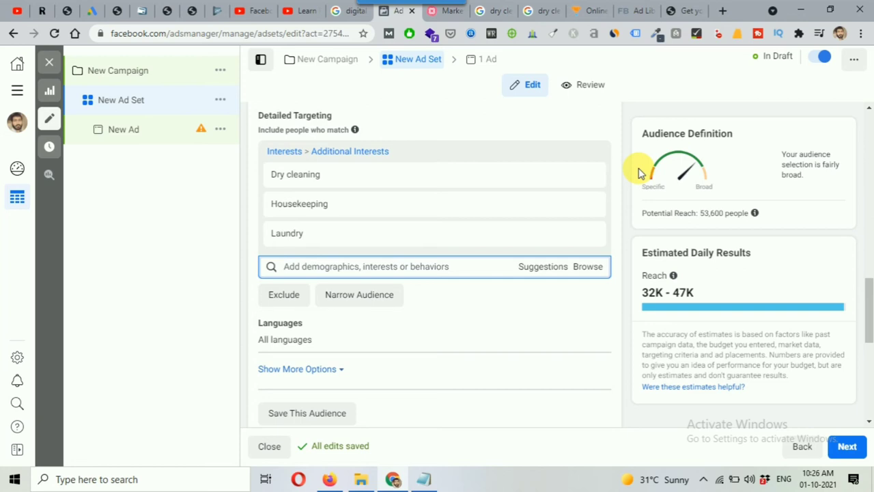
{"action": "mouse_move", "coordinate": [590, 231]}
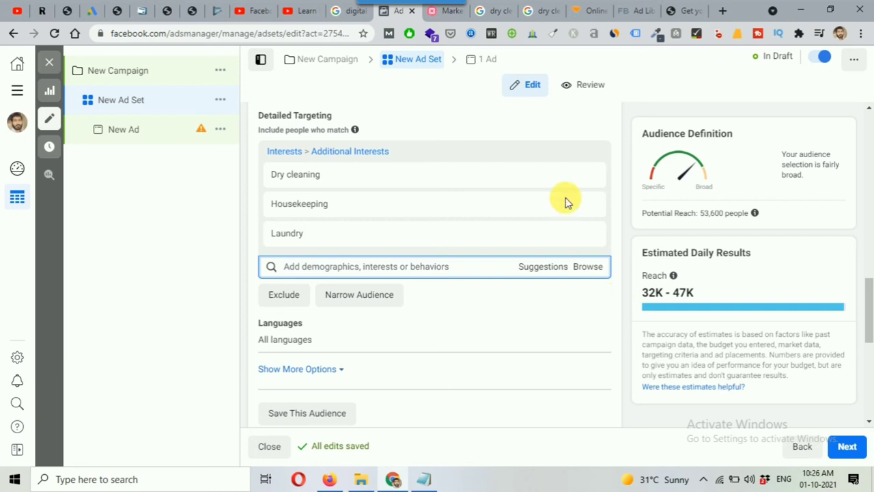
Switch to the MindMeister mind map, collapse the Google My Business branch and expand Content Planning
{"action": "left_click", "coordinate": [439, 15]}
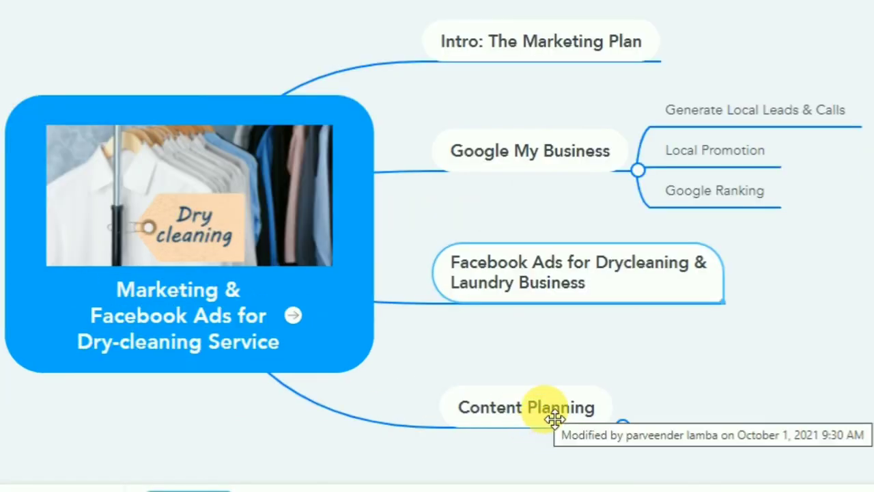
{"action": "left_click", "coordinate": [554, 420]}
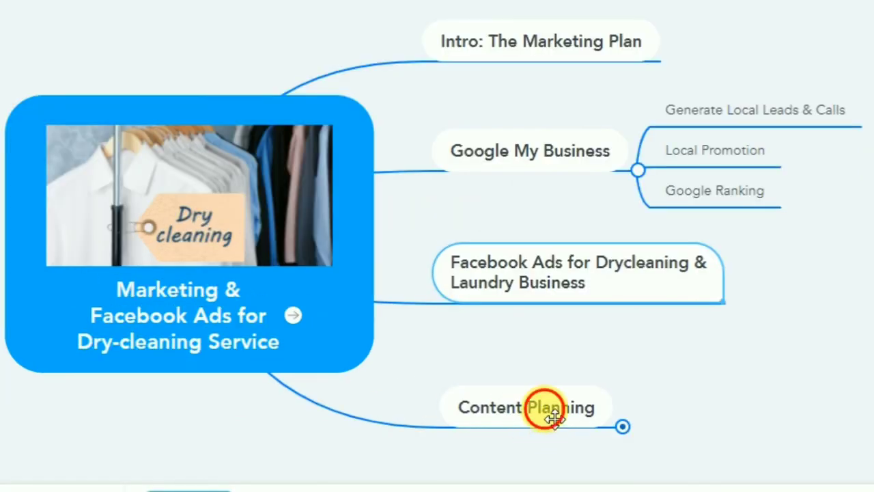
{"action": "scroll", "coordinate": [708, 376], "scroll_direction": "down", "scroll_amount": 3}
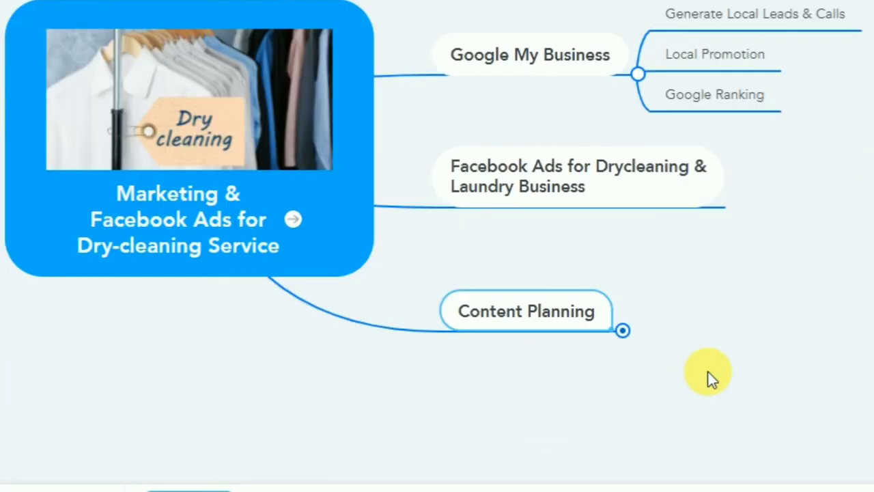
{"action": "left_click", "coordinate": [639, 74]}
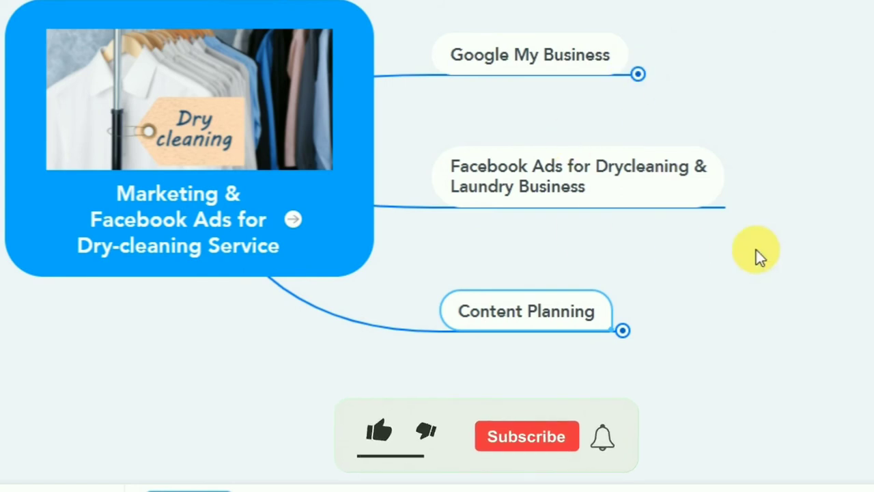
{"action": "left_click", "coordinate": [622, 329]}
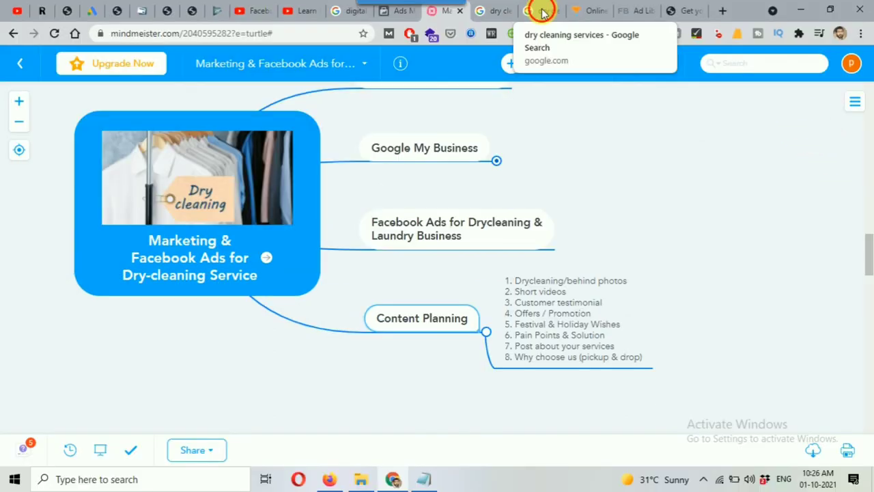
Switch to the Google image results for dry cleaning services and examine the Shine laundry ad
{"action": "left_click", "coordinate": [539, 11]}
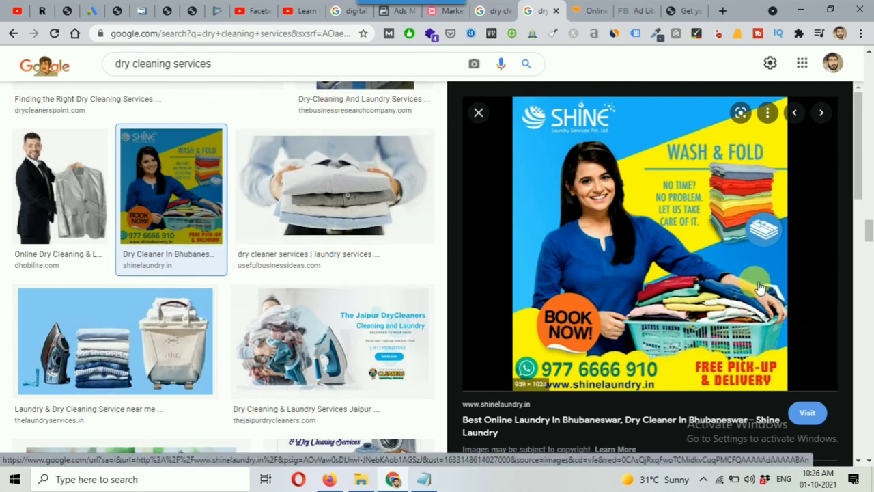
{"action": "scroll", "coordinate": [751, 293], "scroll_direction": "down", "scroll_amount": 1}
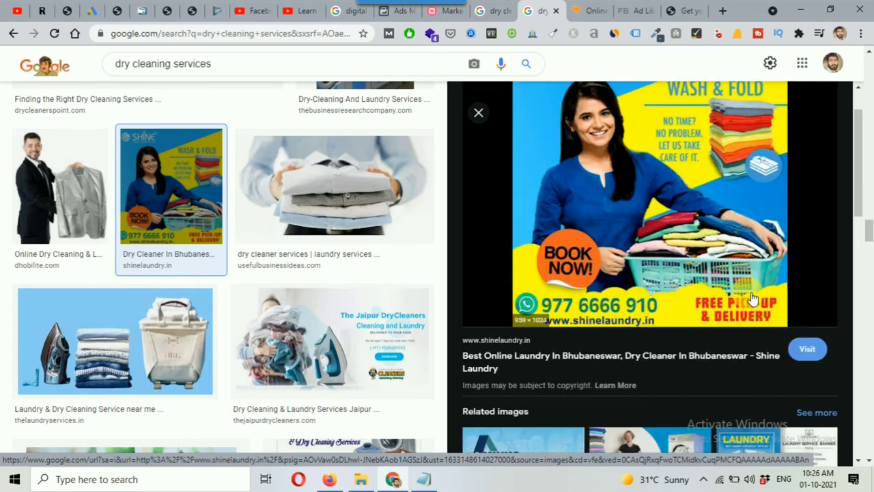
{"action": "scroll", "coordinate": [748, 293], "scroll_direction": "up", "scroll_amount": 1}
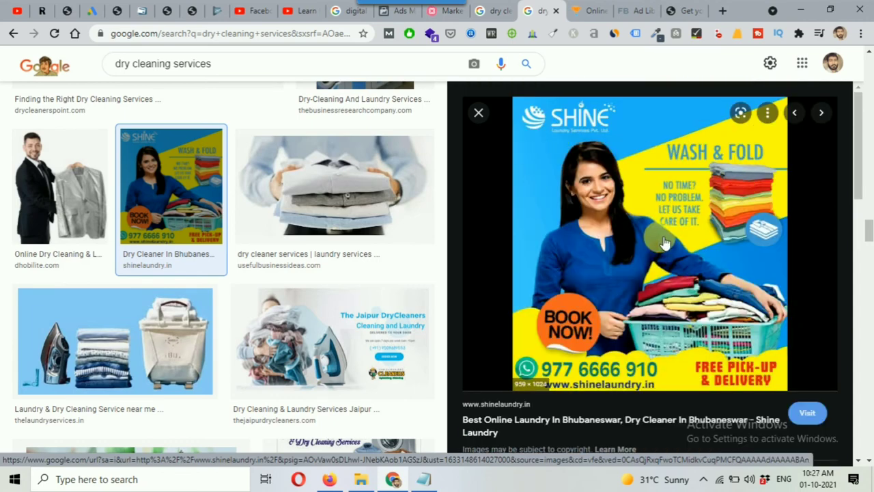
Switch to YouTube and look through the videos in the Facebook Lead Generation Ads playlist
{"action": "left_click", "coordinate": [298, 15]}
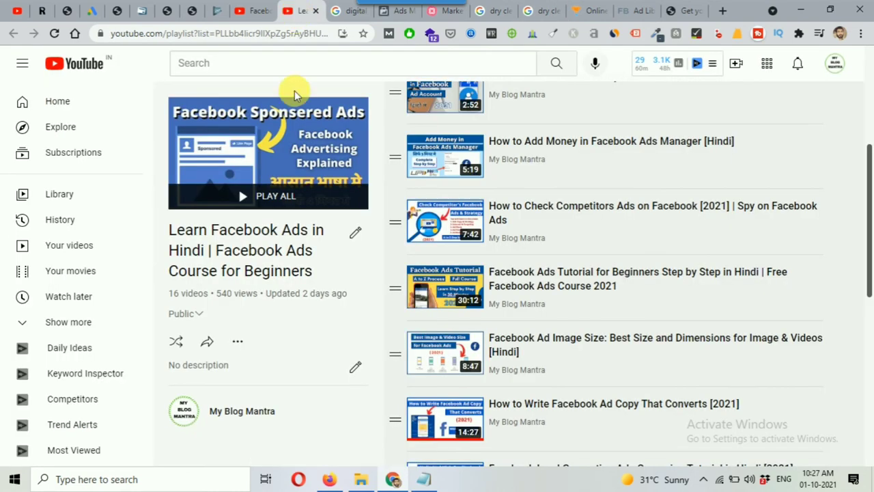
{"action": "key", "text": "ctrl+shift+Tab"}
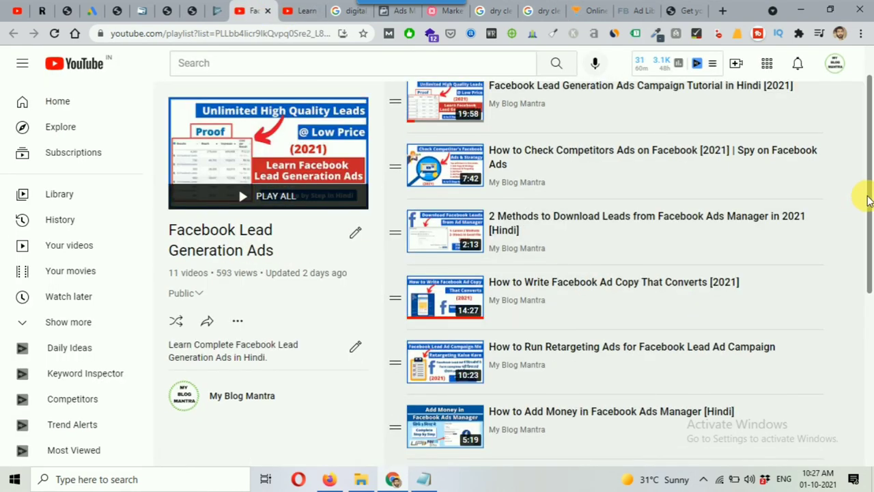
{"action": "scroll", "coordinate": [863, 205], "scroll_direction": "down", "scroll_amount": 2}
{"action": "left_click_drag", "start_coordinate": [871, 272], "coordinate": [864, 372]}
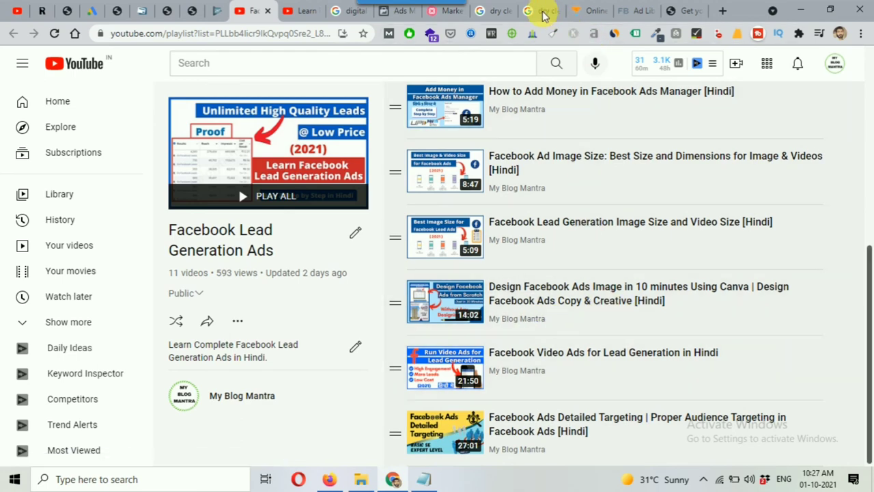
Return to the dry cleaning image results and browse related ad designs, previewing the Aminko Laundry Service and blue Laundry Service banners
{"action": "left_click", "coordinate": [538, 11]}
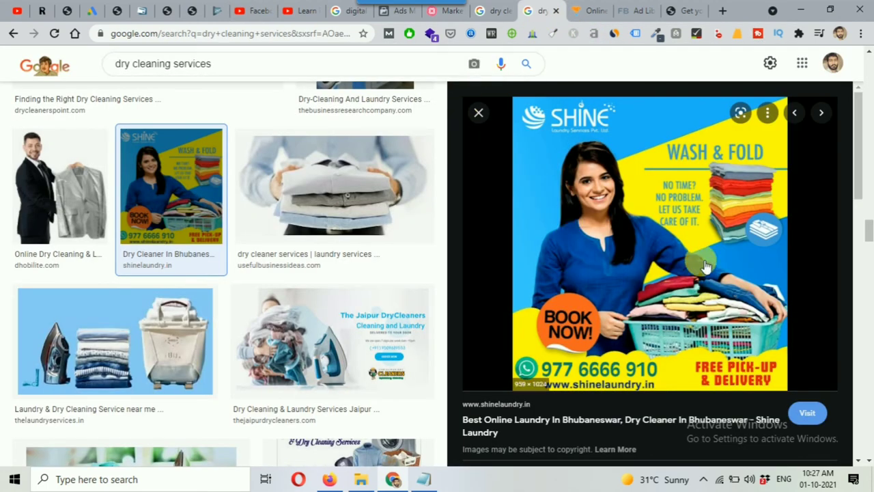
{"action": "scroll", "coordinate": [862, 176], "scroll_direction": "down", "scroll_amount": 1}
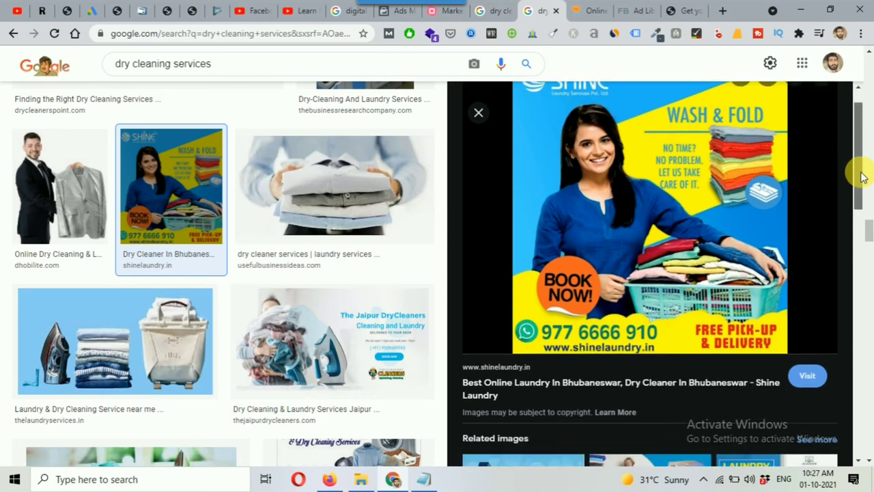
{"action": "left_click_drag", "start_coordinate": [862, 177], "coordinate": [869, 253]}
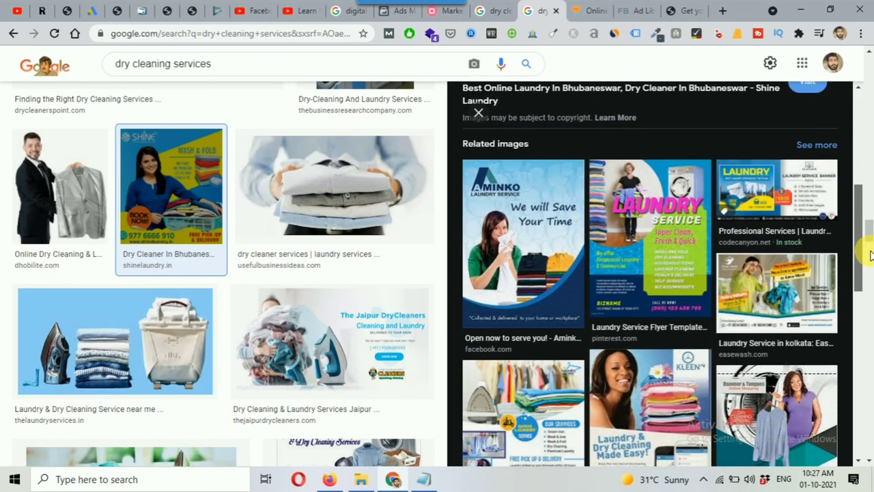
{"action": "left_click", "coordinate": [543, 273]}
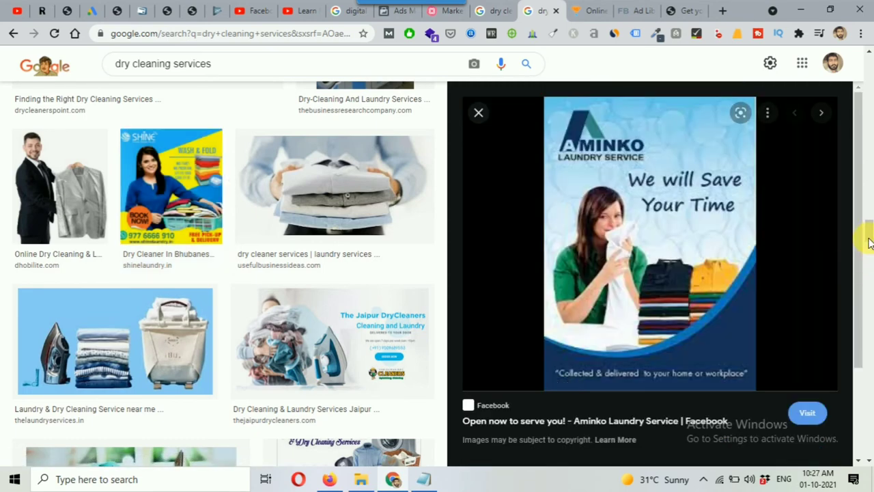
{"action": "left_click_drag", "start_coordinate": [851, 175], "coordinate": [864, 254]}
{"action": "left_click", "coordinate": [835, 256]}
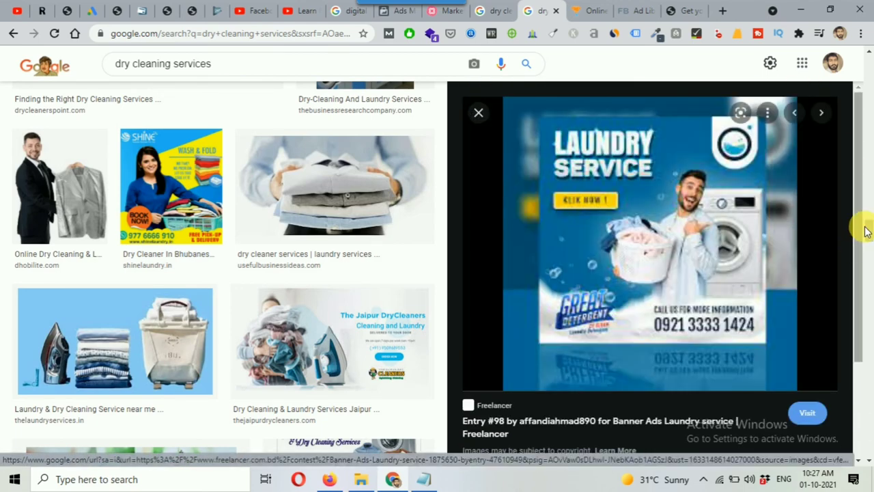
{"action": "left_click_drag", "start_coordinate": [860, 187], "coordinate": [865, 322]}
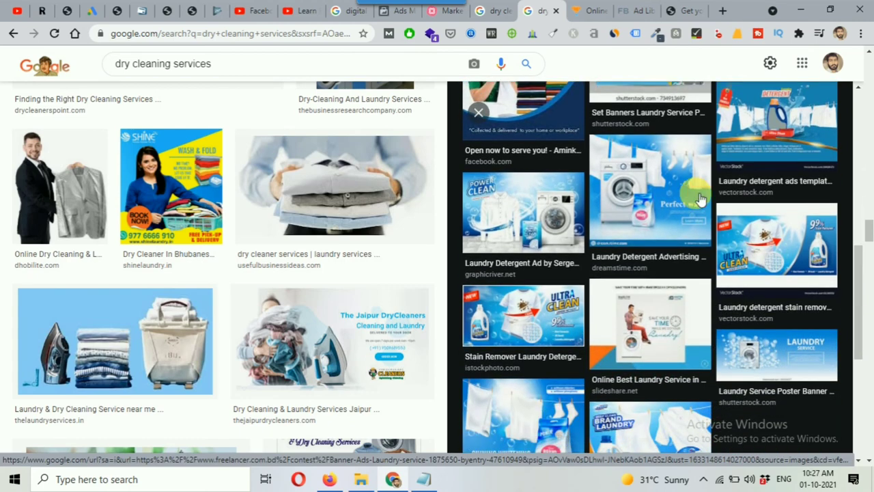